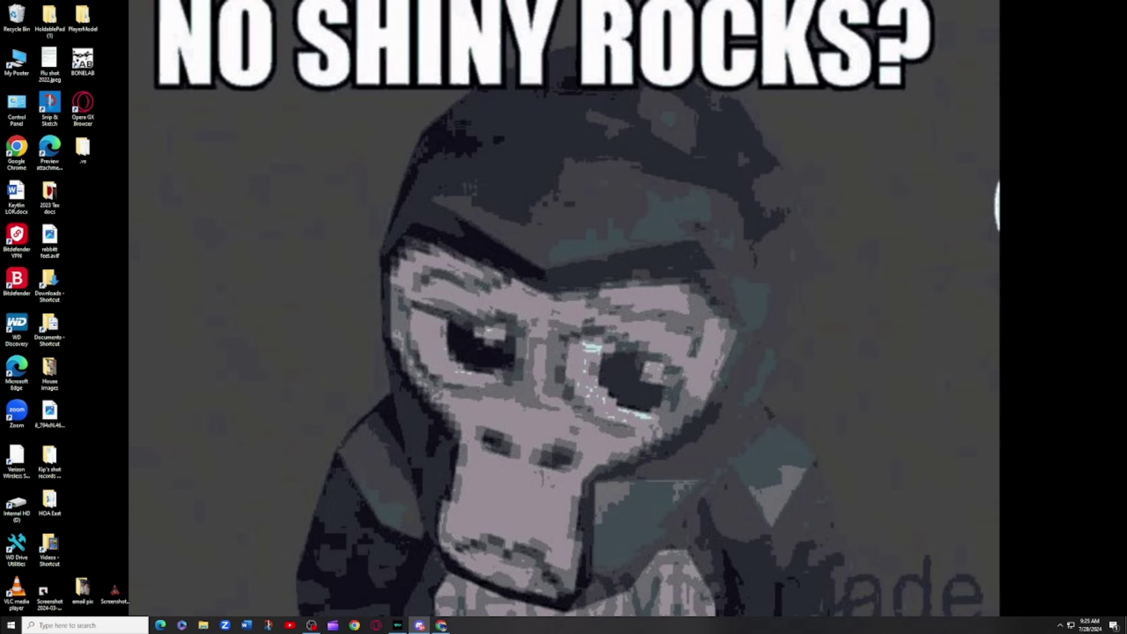
Maximize Discord and scroll back to #mods with the MonkeModManager and YizziCamModV2 links.
left_click_drag(763, 633, 771, 1)
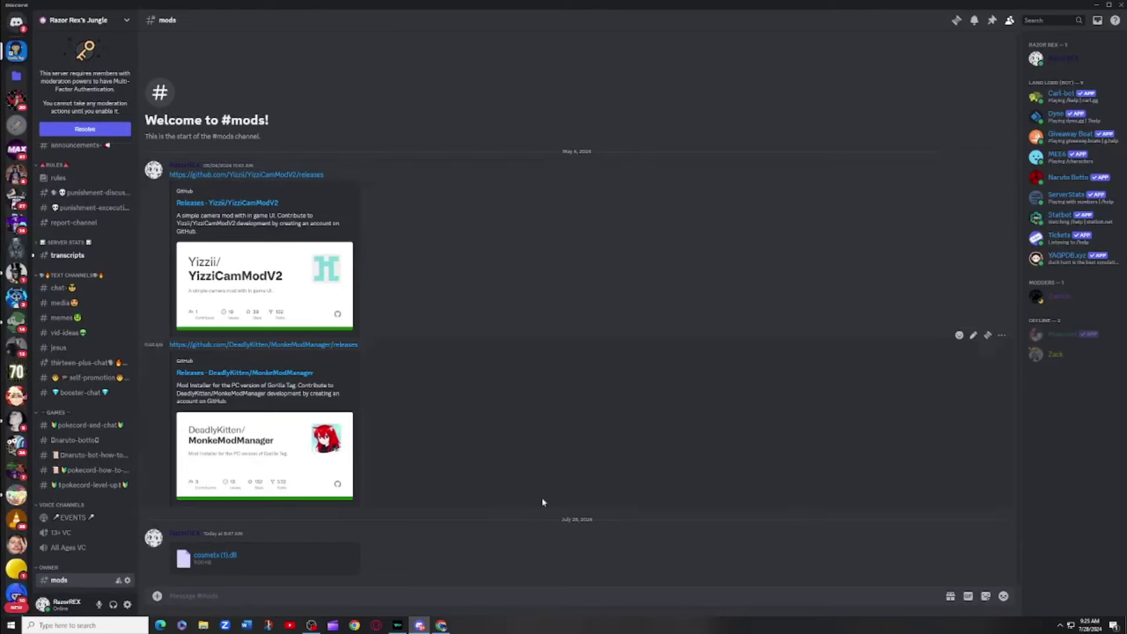
scroll(82, 294, "up", 3)
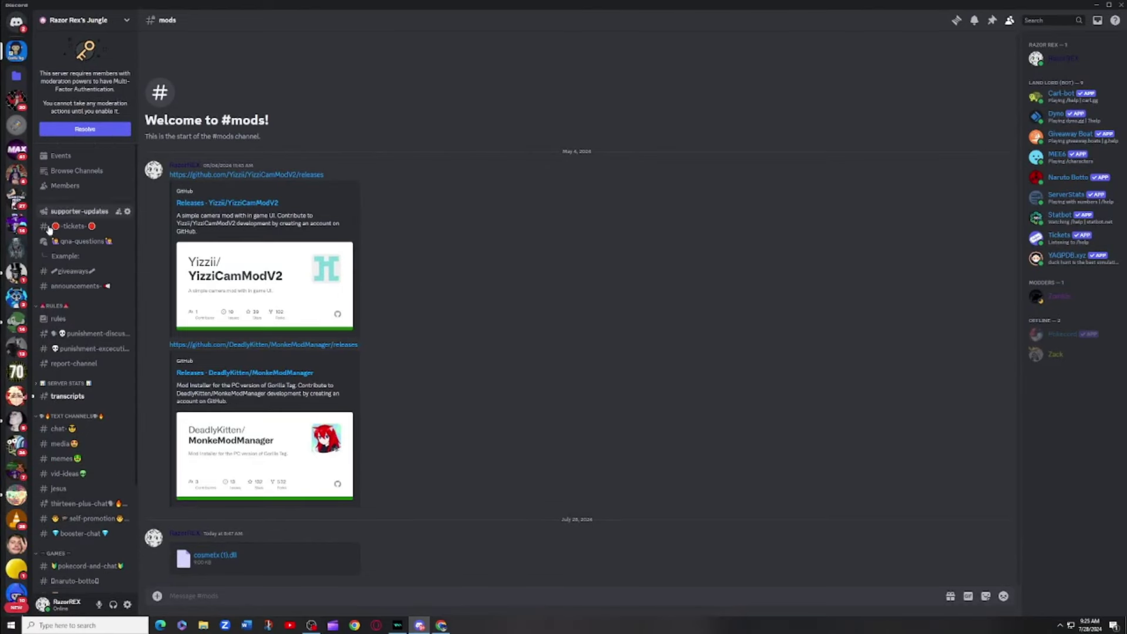
mouse_move(42, 251)
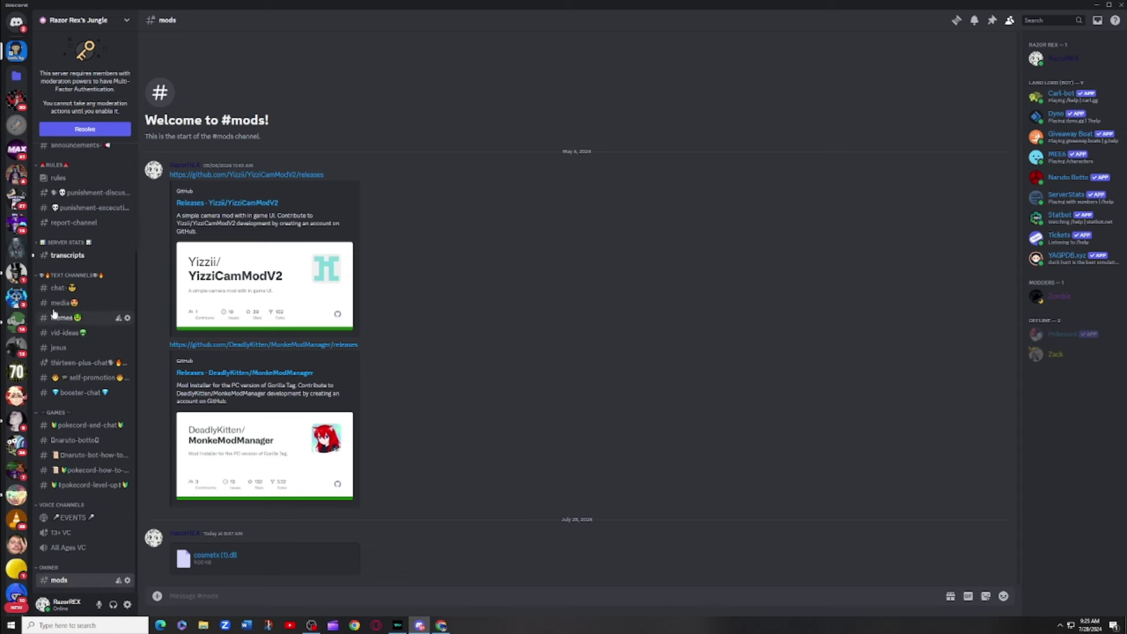
scroll(88, 155, "down", 3)
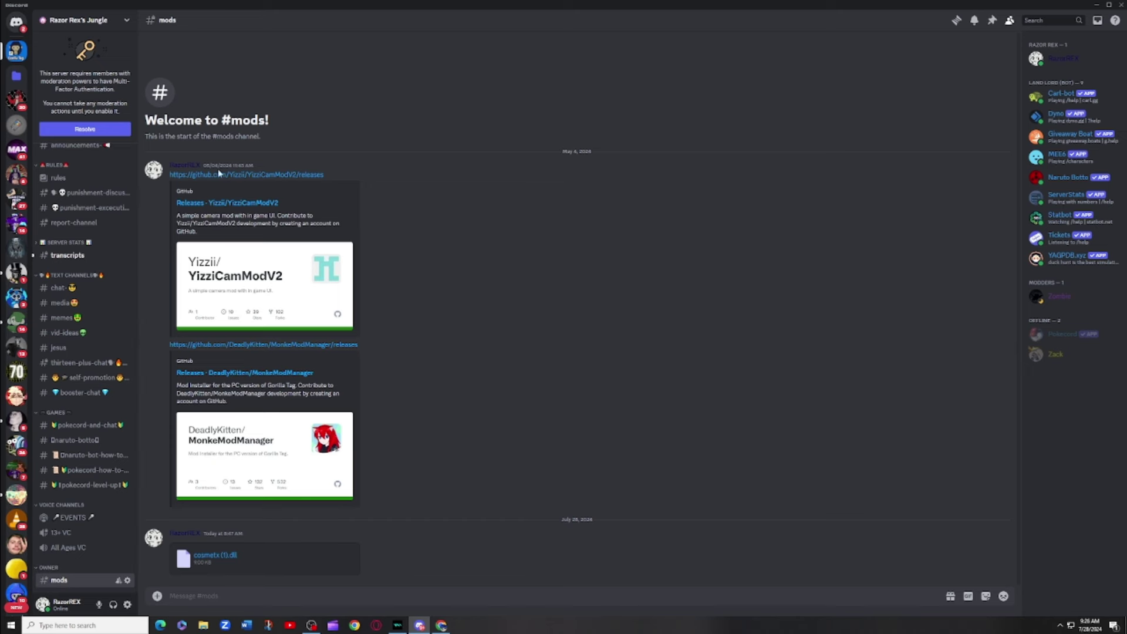
Download MonkeModManager.exe from the v1.3.1 GitHub release in a maximized Edge and launch it.
left_click(296, 373)
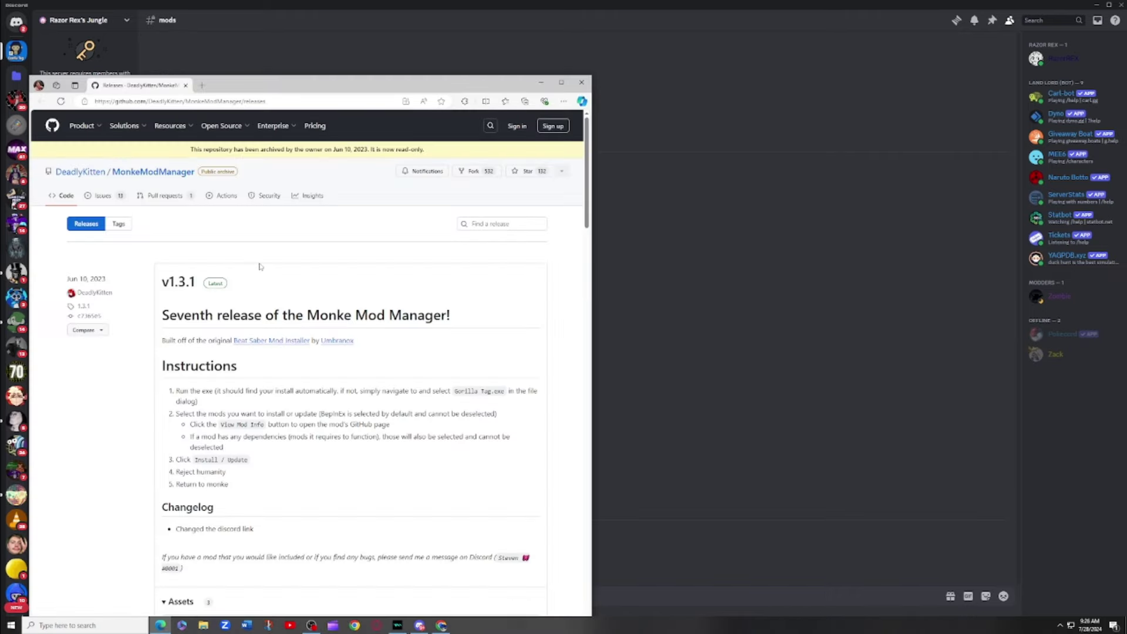
left_click_drag(348, 90, 873, 332)
double_click(1016, 327)
scroll(456, 385, "down", 5)
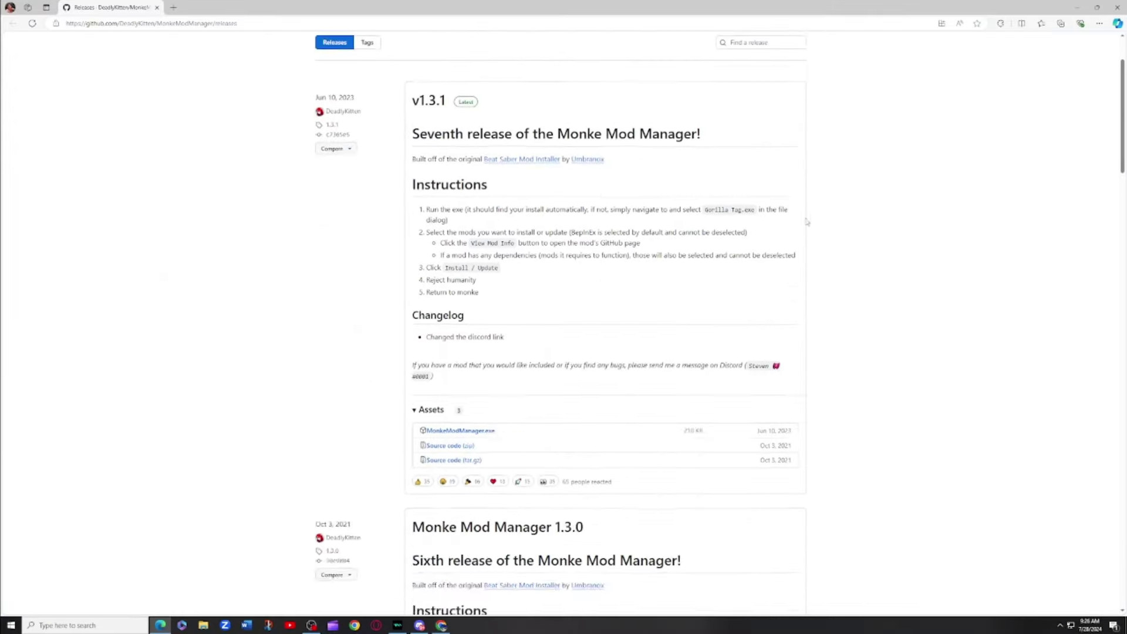
scroll(456, 385, "up", 5)
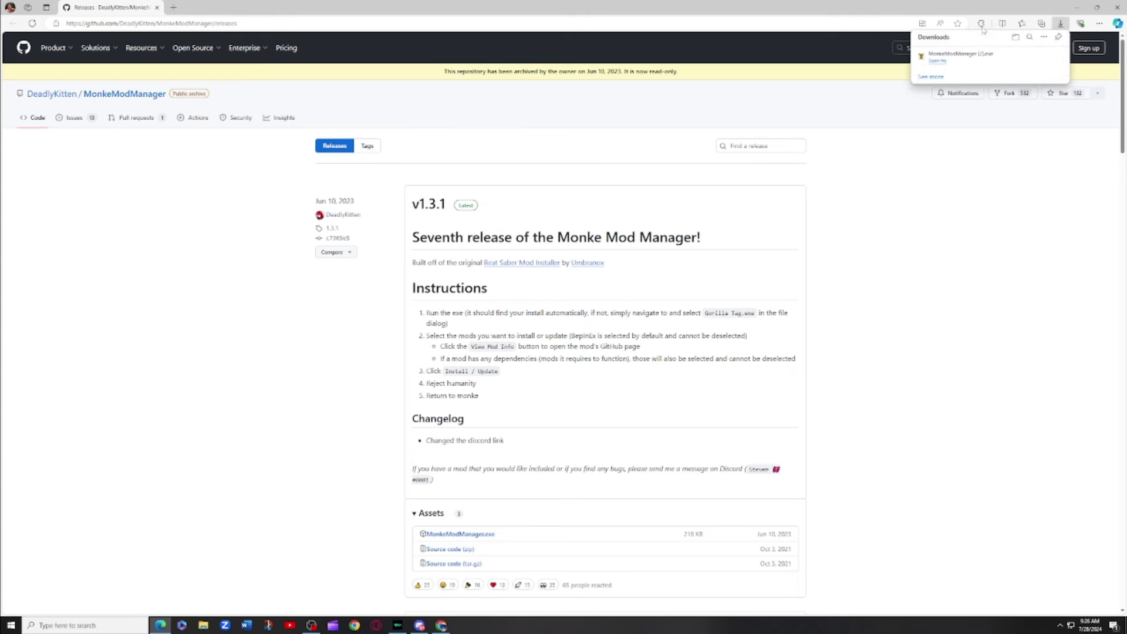
left_click(968, 55)
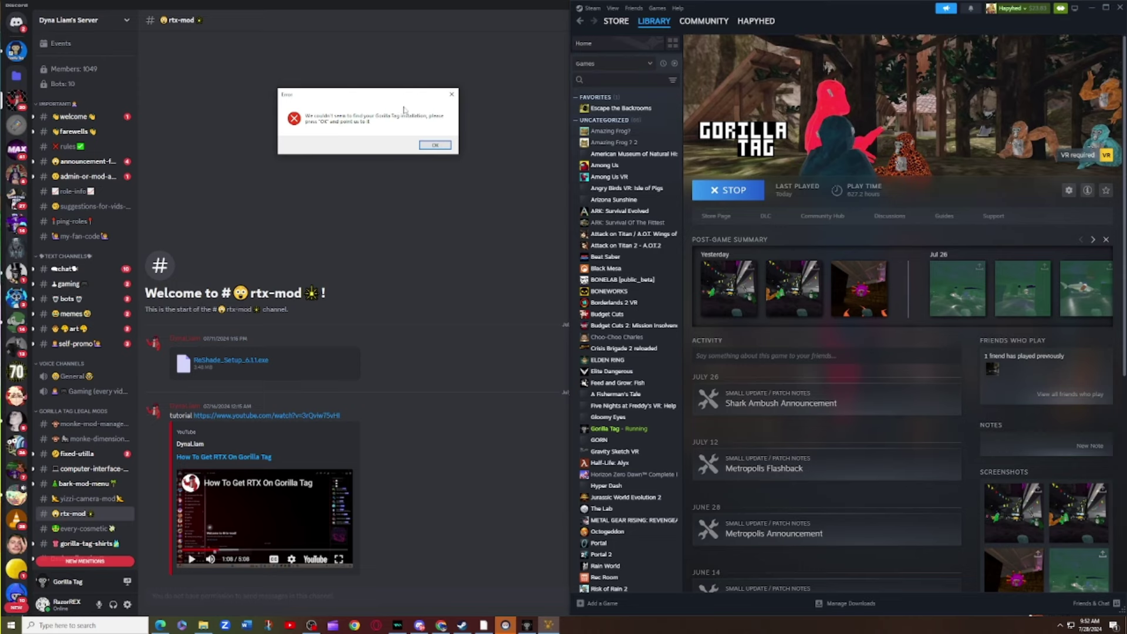
Dismiss the missing-installation error and browse the Open dialog to Internal HD (D:) with a cleared path.
left_click(434, 145)
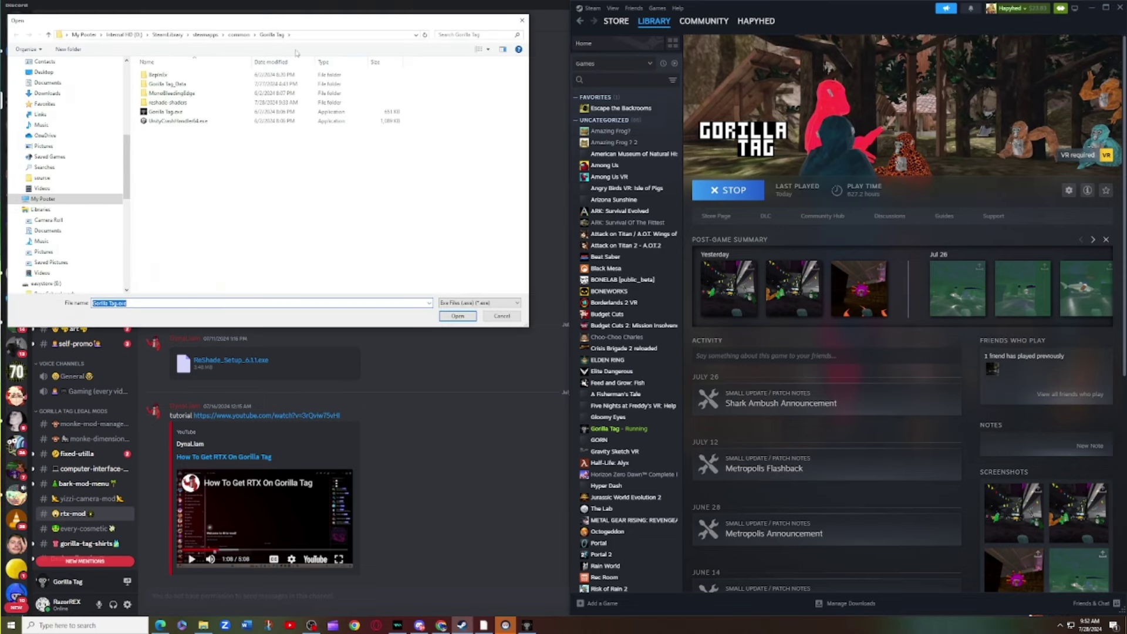
left_click(121, 34)
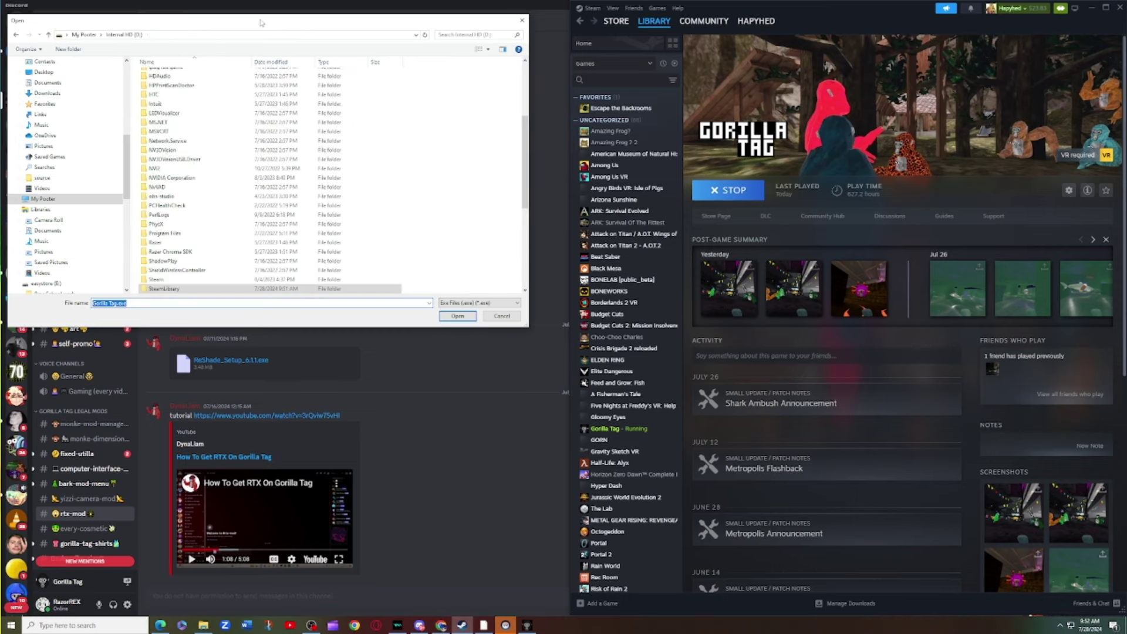
left_click(320, 34)
key("BackSpace")
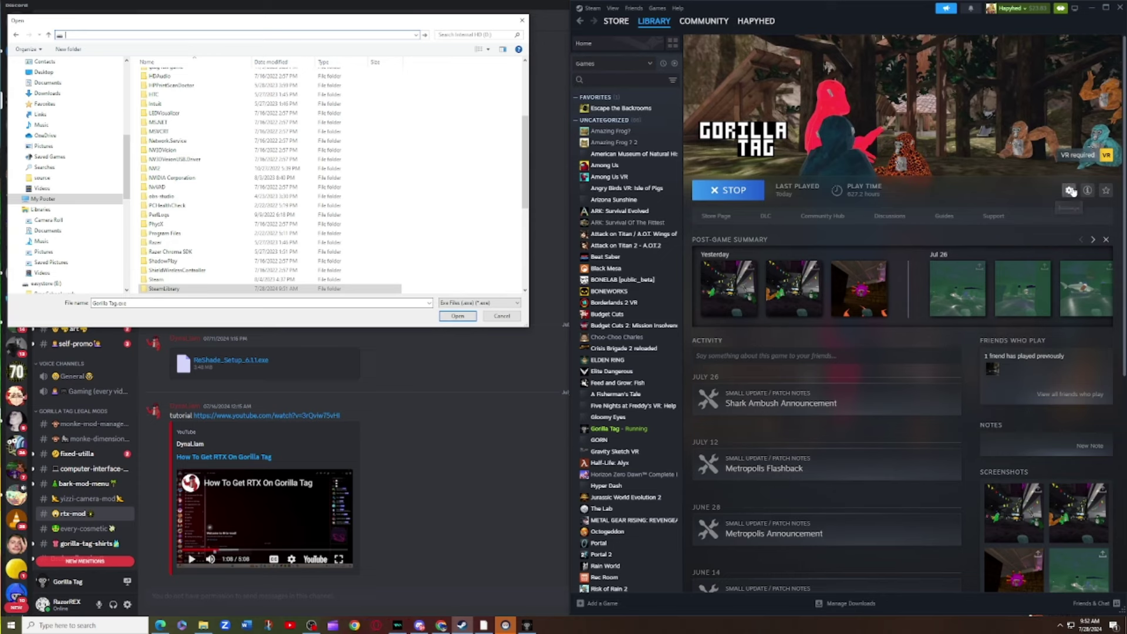
Bring up Gorilla Tag's page in the Steam library and its management options.
left_click(846, 186)
scroll(345, 113, "up", 5)
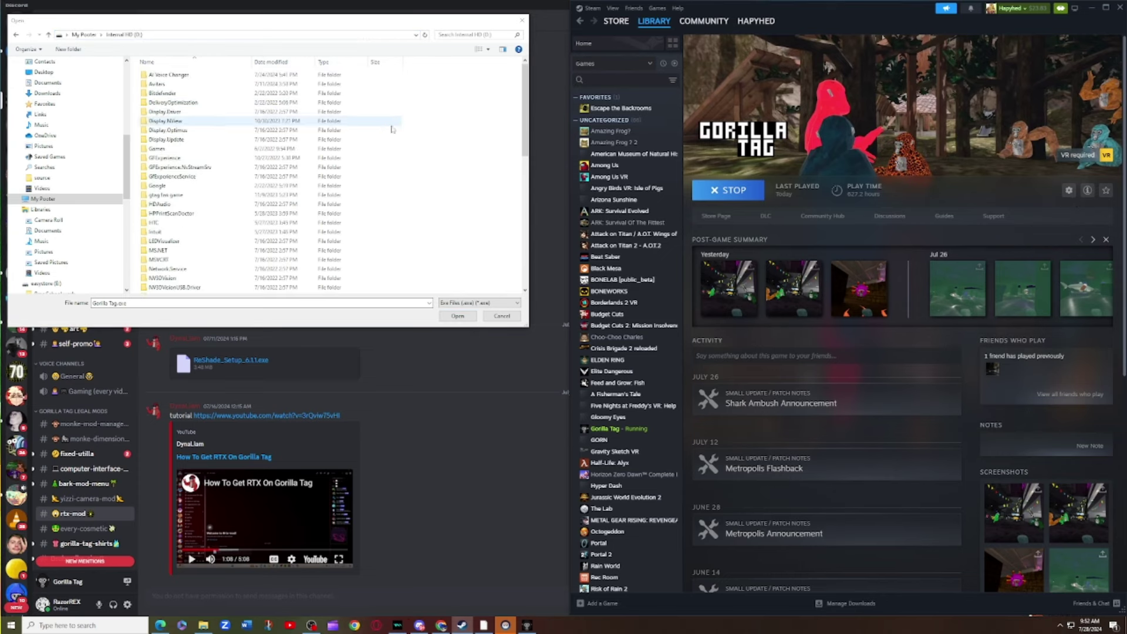
left_click(1072, 190)
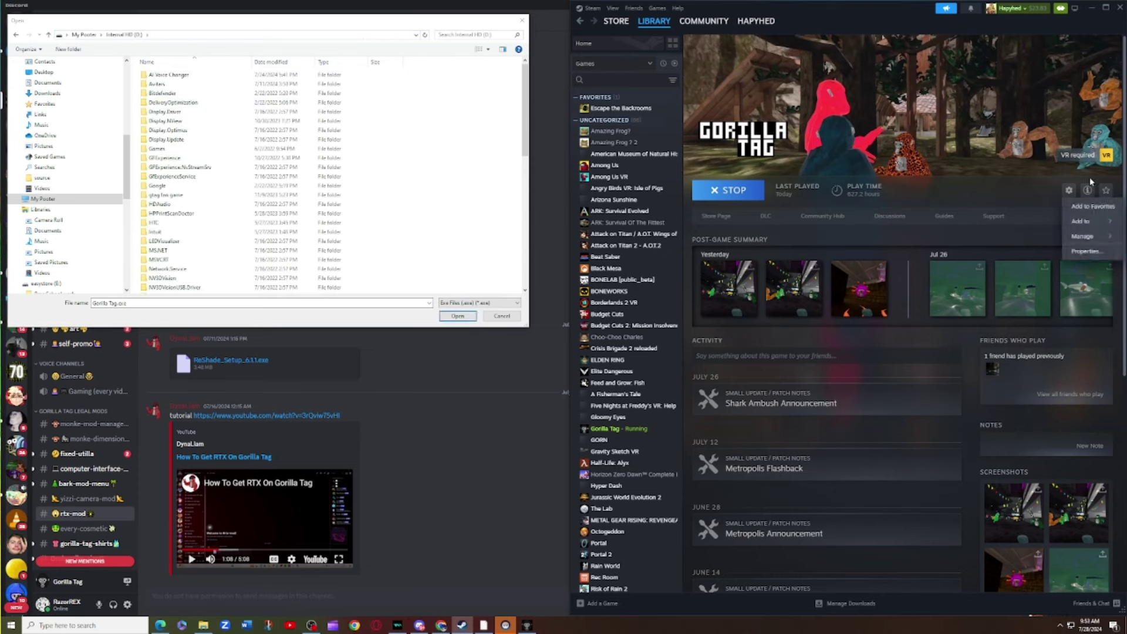
Open Gorilla Tag's local install folder through Steam and copy its folder path.
mouse_move(1089, 237)
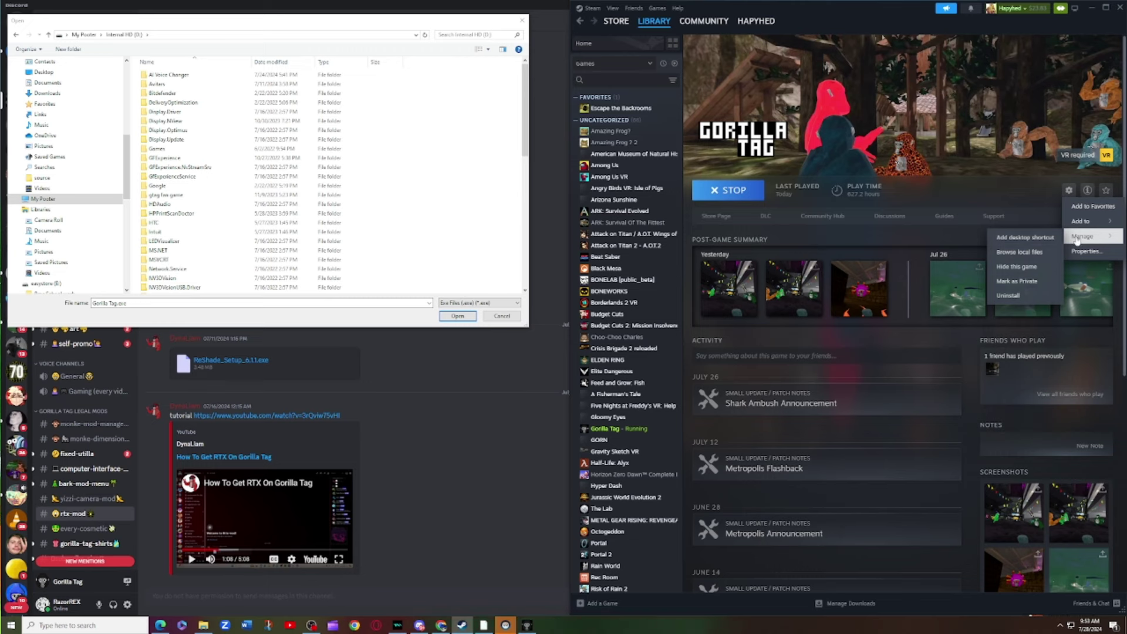
left_click(1019, 233)
left_click(1069, 190)
mouse_move(1088, 236)
left_click(1019, 252)
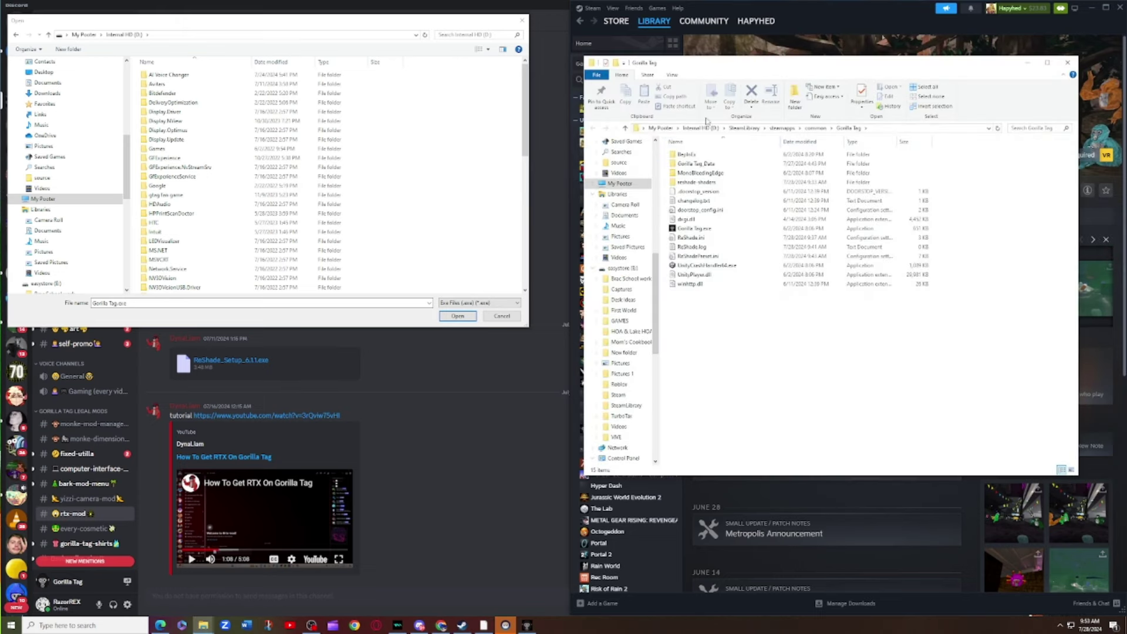
left_click(907, 128)
key("ctrl+c")
Paste the Gorilla Tag path into the Open dialog and select Gorilla Tag.exe as the game file.
left_click(229, 35)
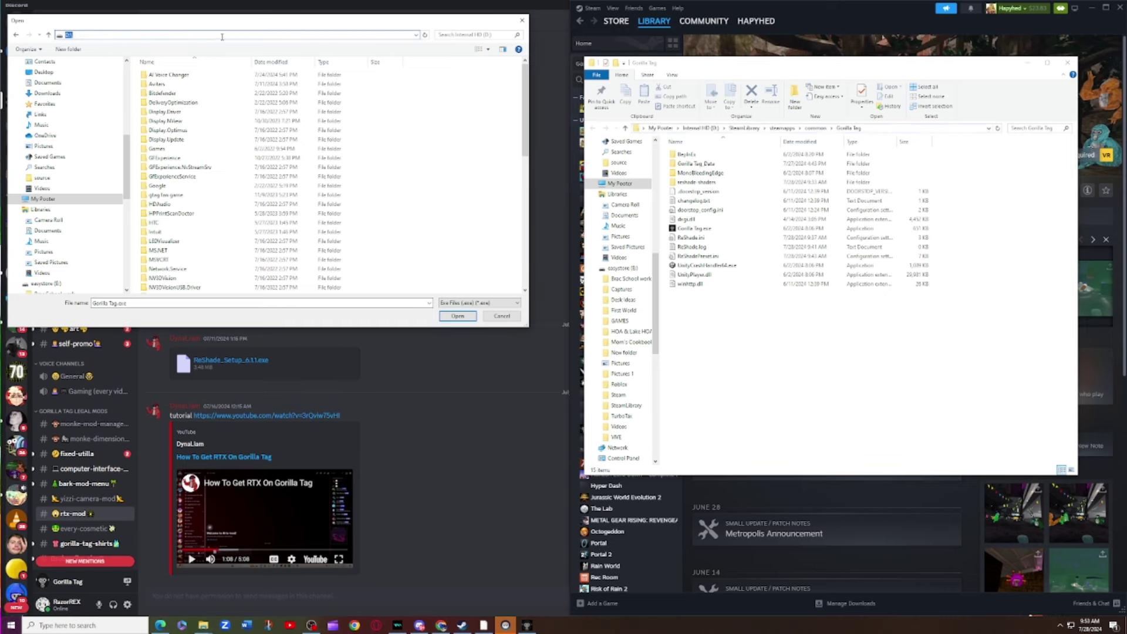
key("ctrl+v")
left_click(457, 316)
left_click(457, 319)
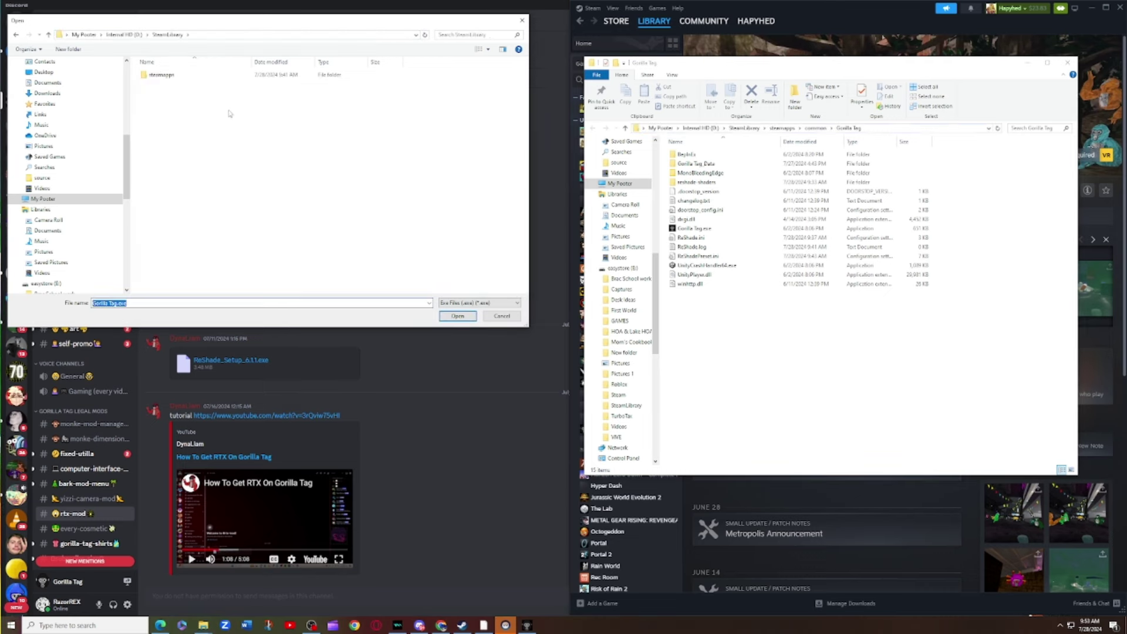
key("BackSpace")
left_click(229, 35)
left_click(228, 35)
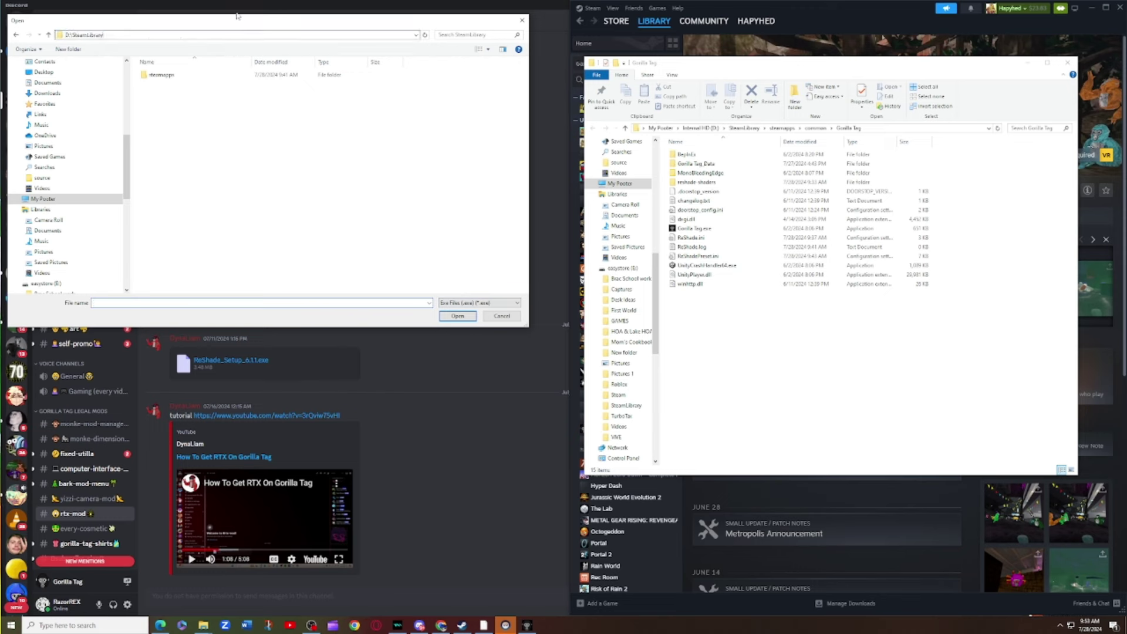
key("BackSpace")
key("BackSpace")
key("BackSpace")
key("BackSpace")
key("BackSpace")
key("BackSpace")
key("BackSpace")
key("BackSpace")
key("BackSpace")
key("BackSpace")
key("BackSpace")
key("BackSpace")
key("BackSpace")
key("BackSpace")
key("BackSpace")
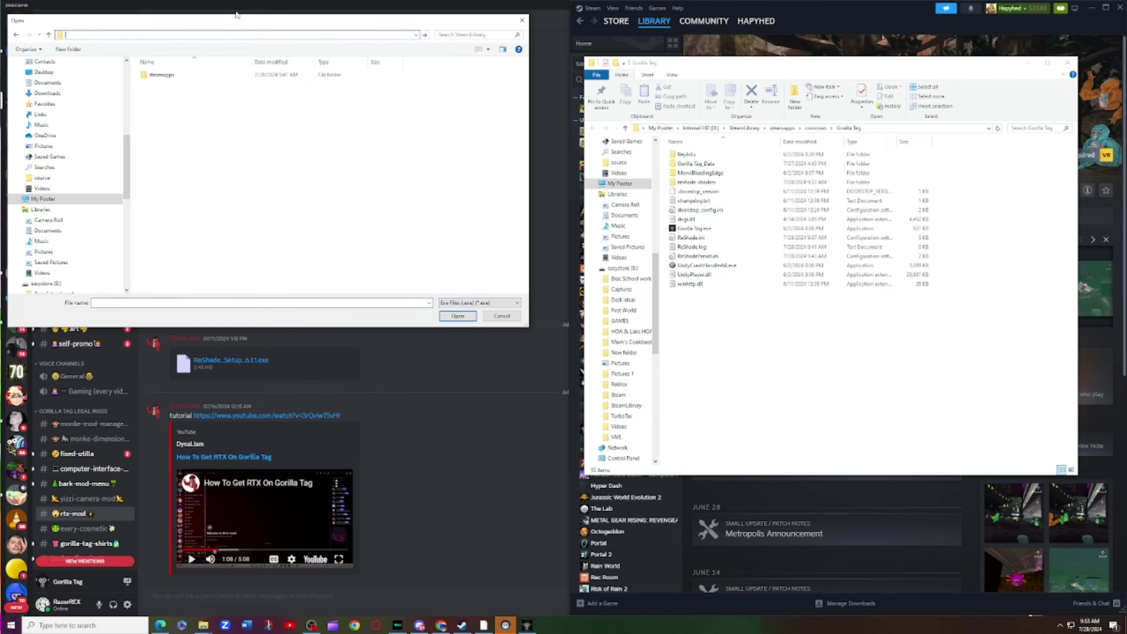
key("ctrl+v")
key("Return")
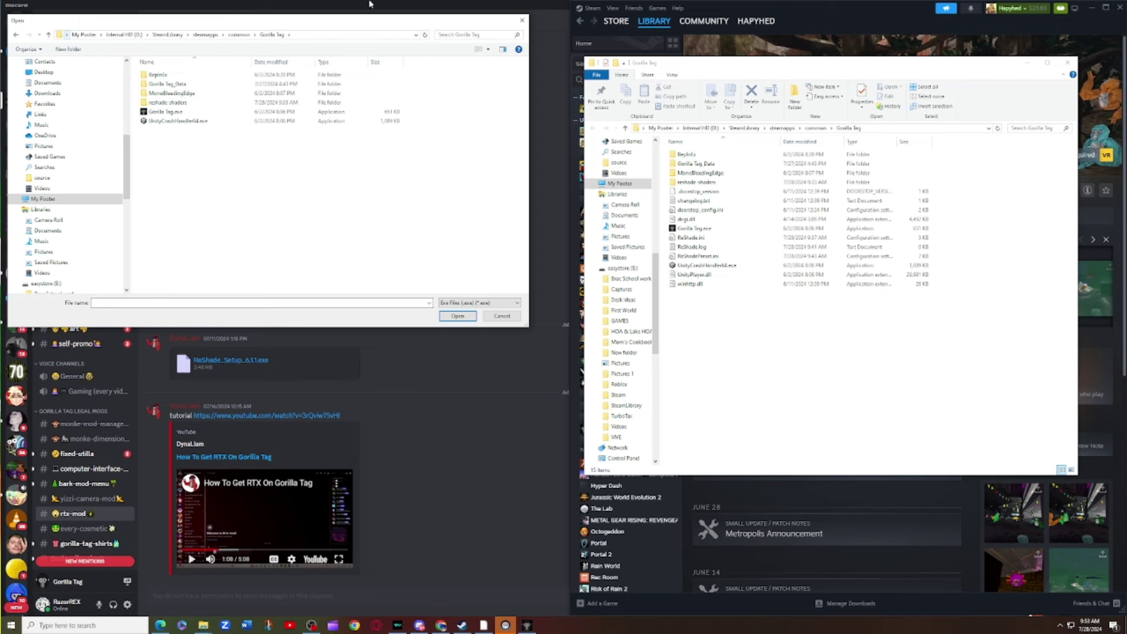
left_click(165, 112)
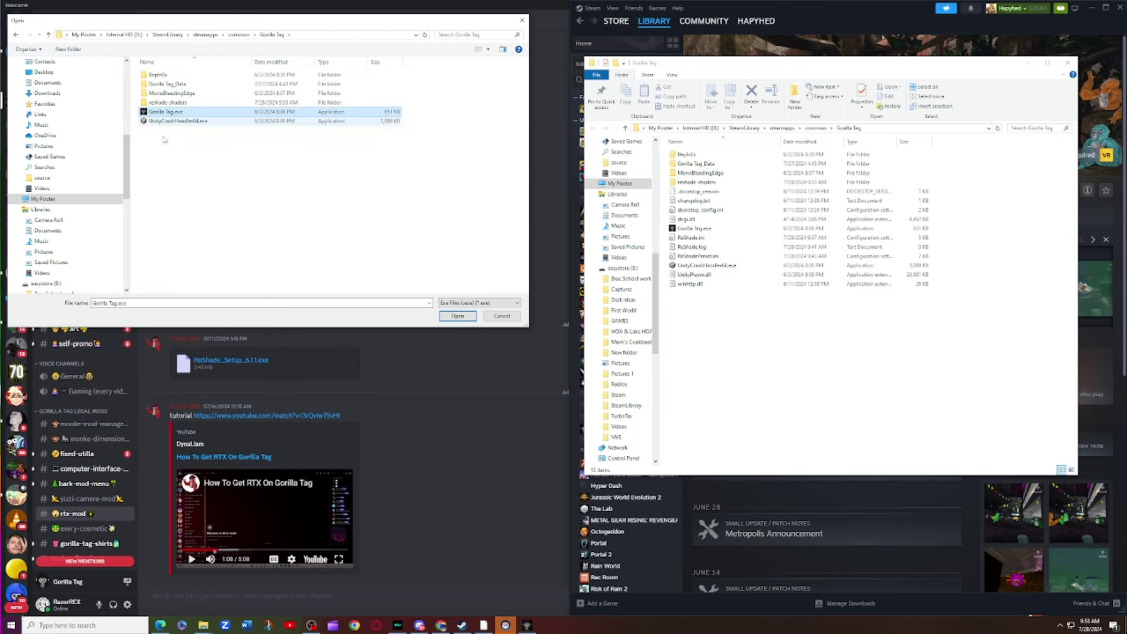
left_click(452, 316)
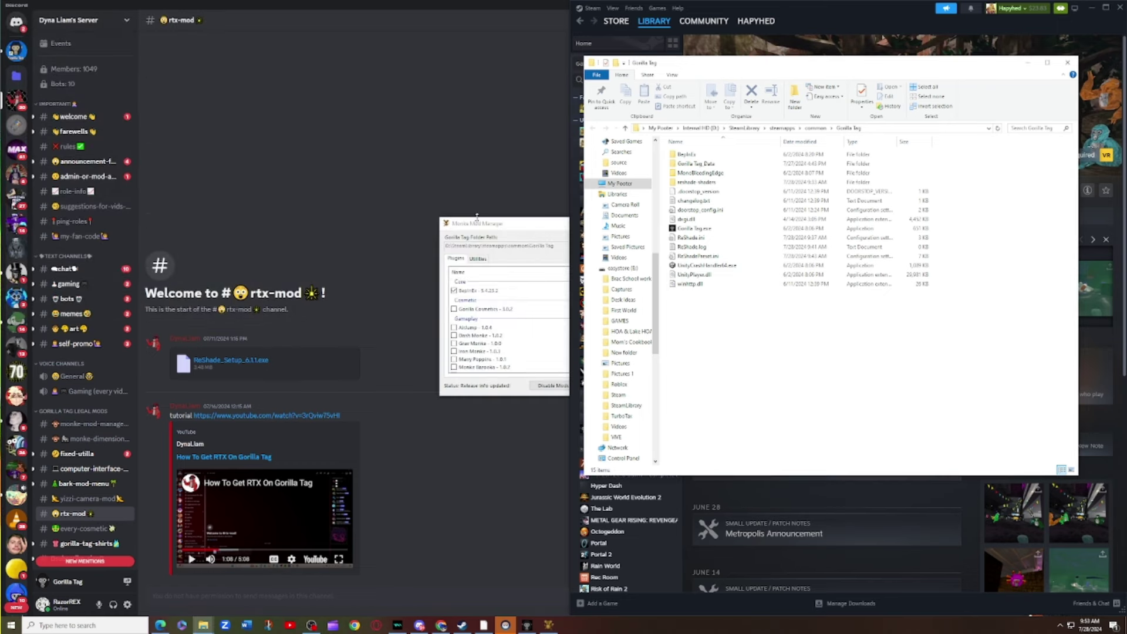
Move the Monke Mod Manager window aside and close the leftover missing-installation error.
left_click_drag(528, 224, 377, 131)
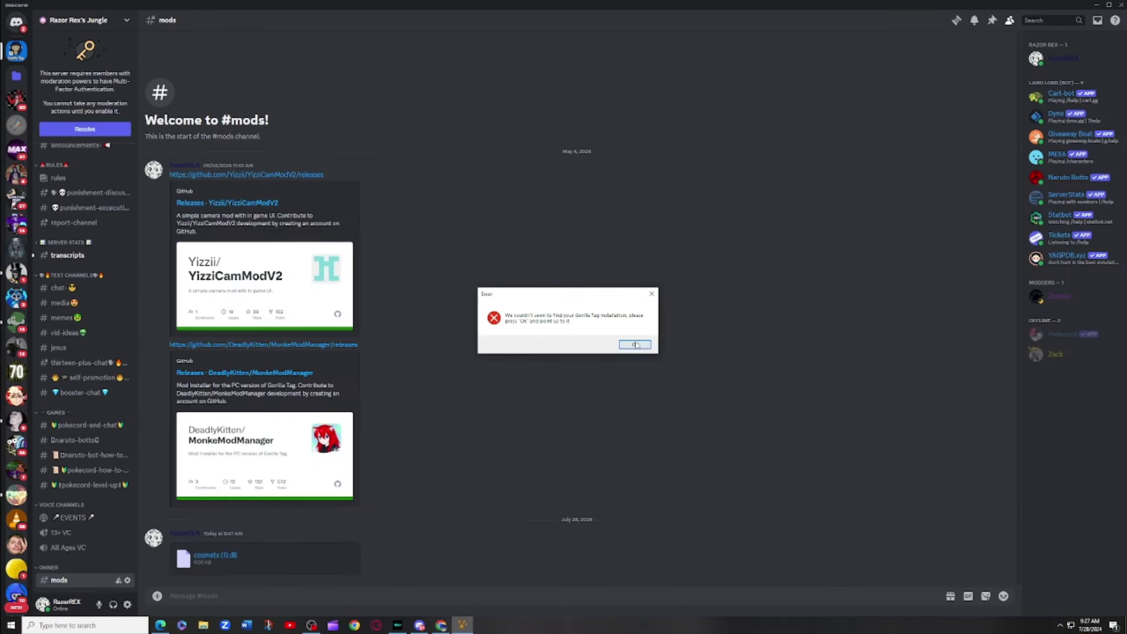
left_click(636, 345)
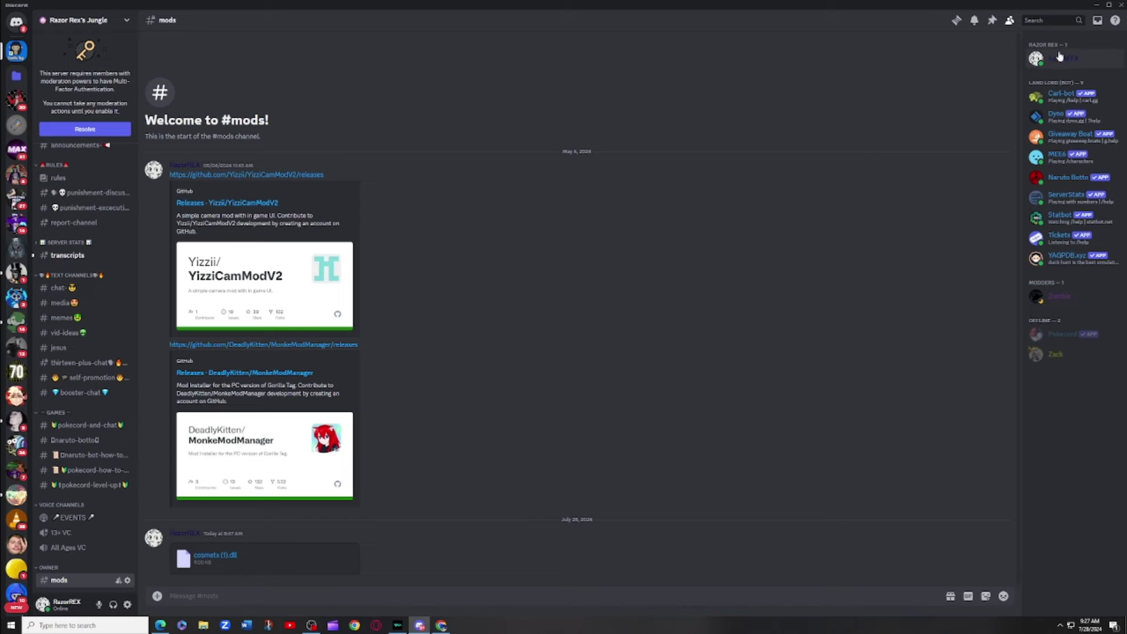
Download the cosmetx DLL attachment and choose Keep on the flagged download.
left_click(225, 554)
left_click(588, 344)
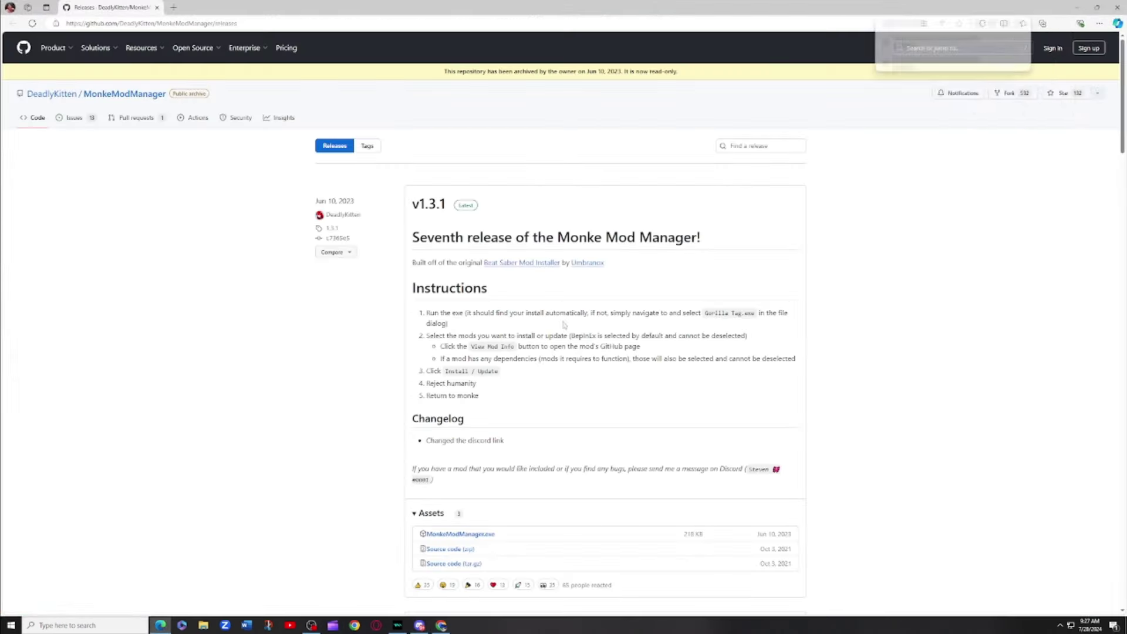
left_click(1051, 56)
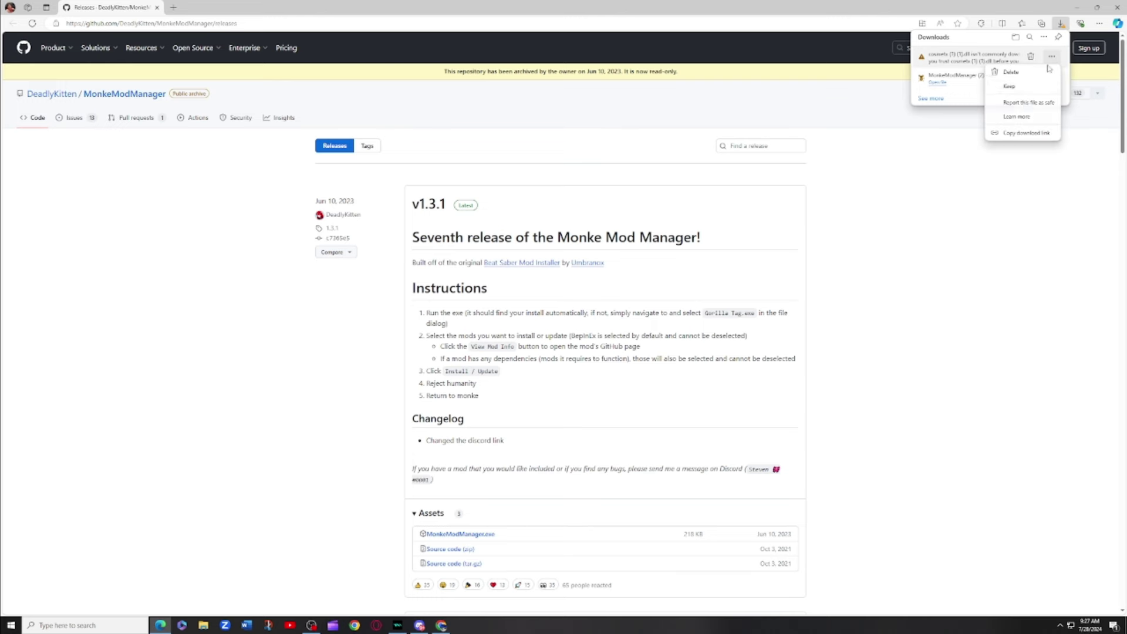
left_click(1008, 87)
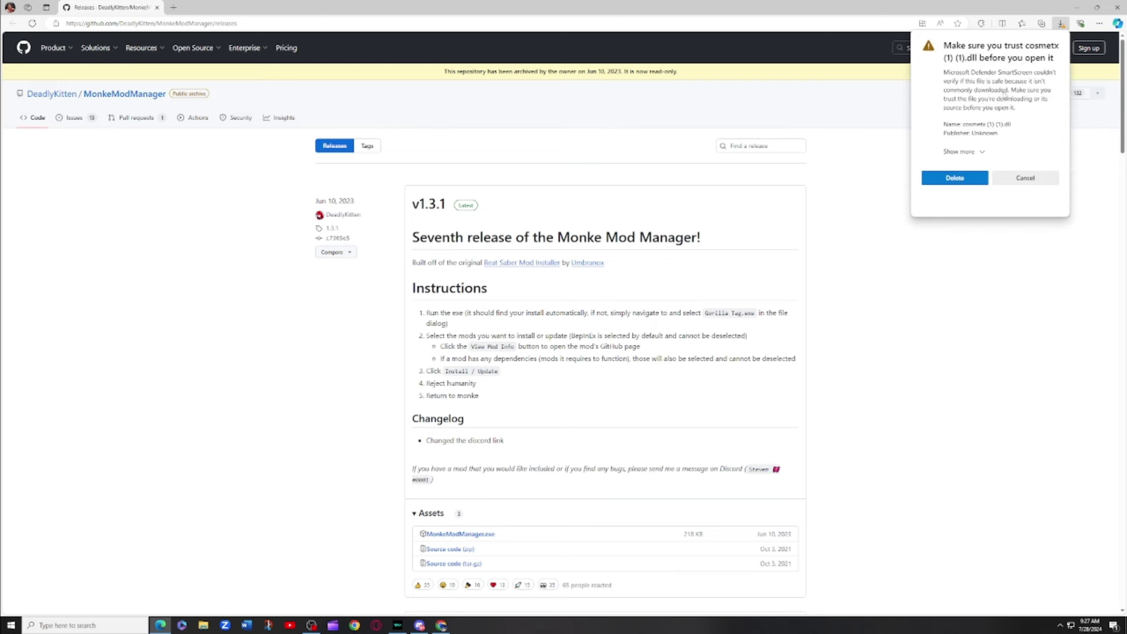
Keep cosmetx (1) (1).dll anyway past SmartScreen, then close Downloads and minimize Edge.
left_click(973, 155)
left_click(962, 172)
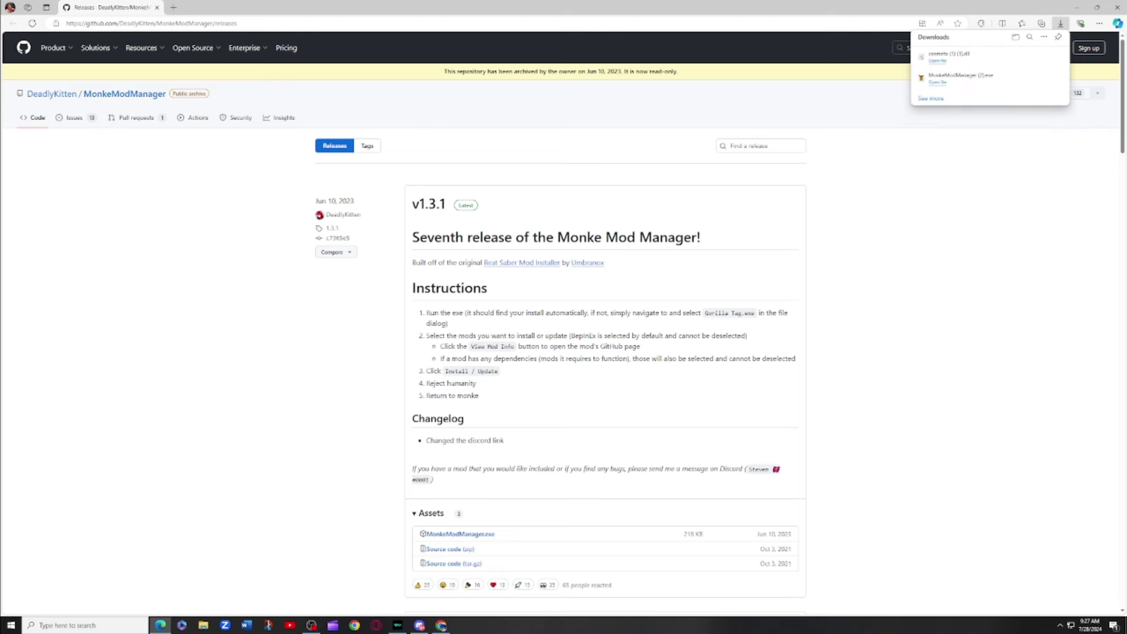
key("Escape")
left_click(1077, 8)
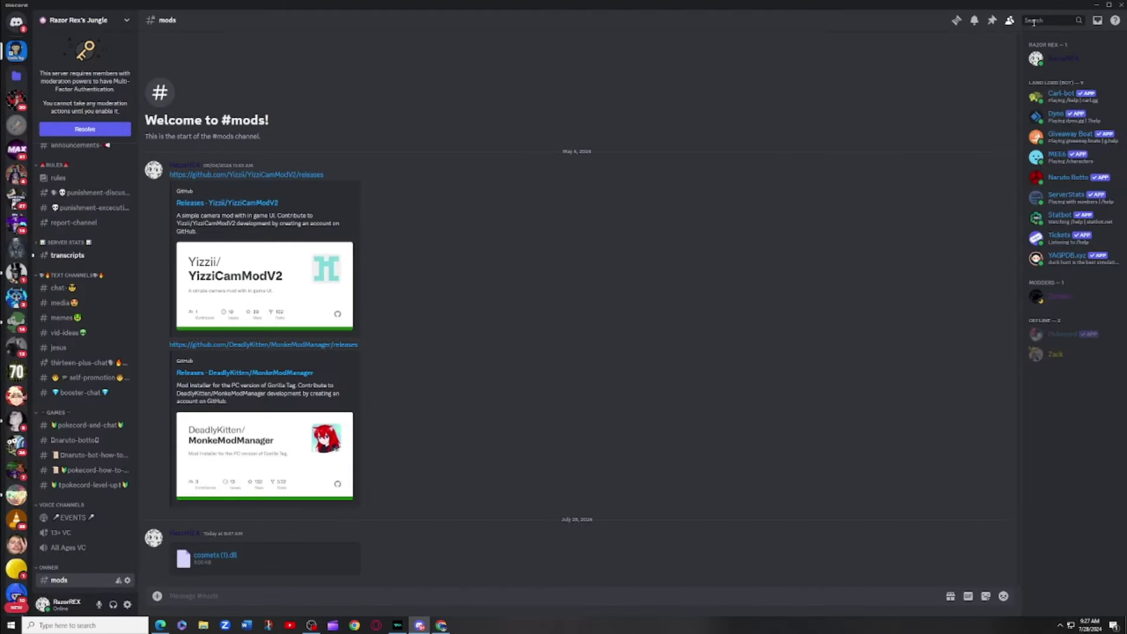
Drag cosmetx (1) (1).dll from Edge's Downloads list onto the desktop, clearing Discord and the Open dialog away.
left_click(1096, 5)
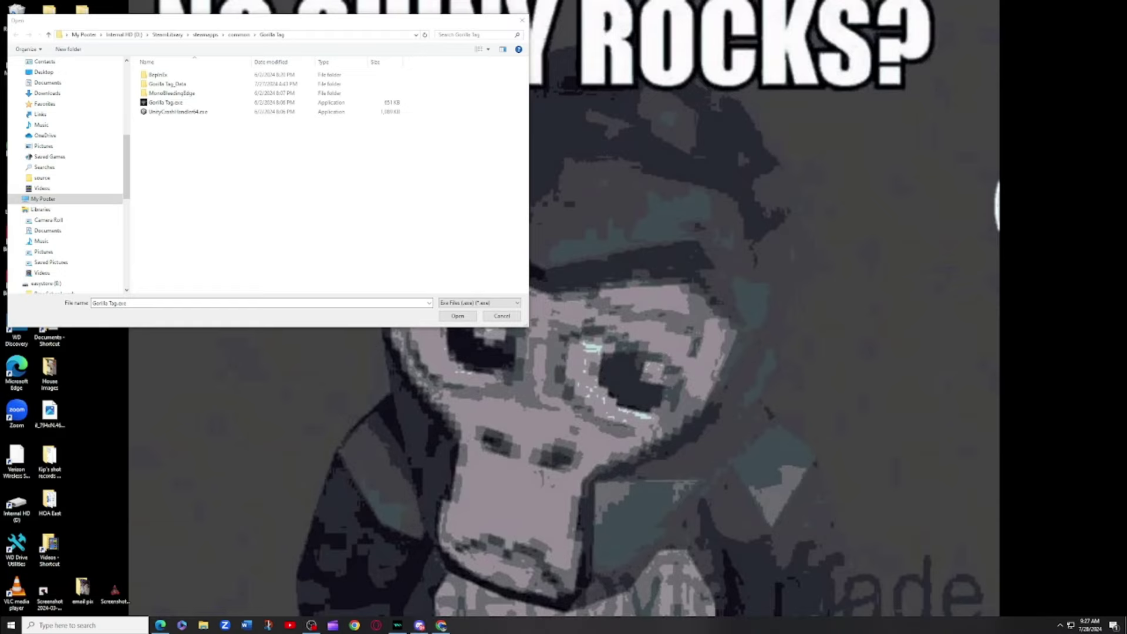
left_click(522, 20)
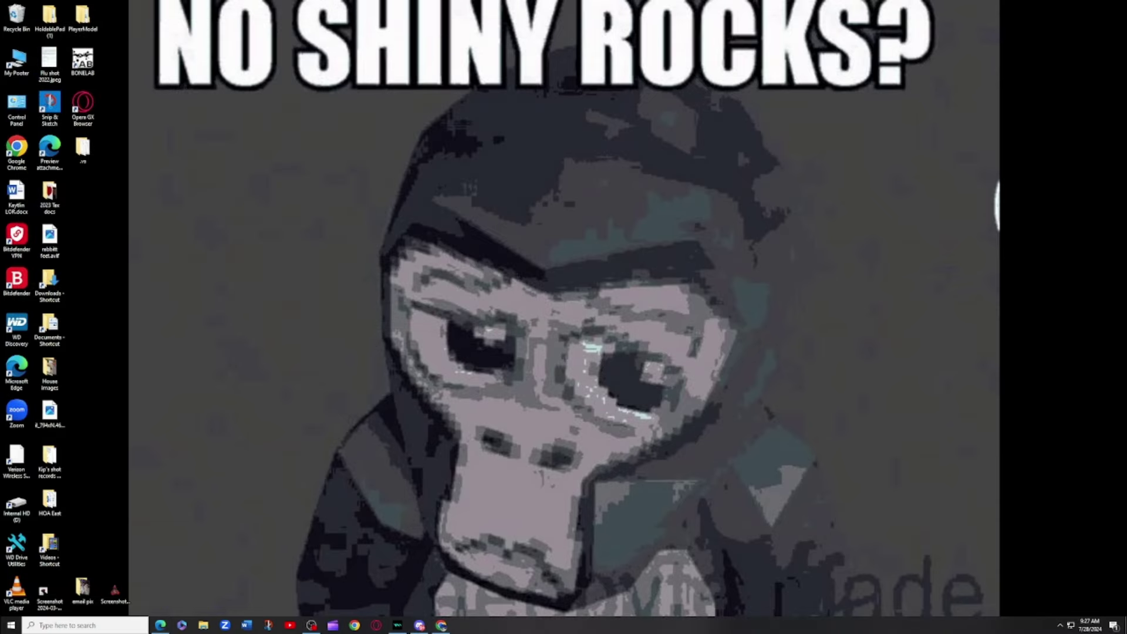
left_click_drag(1126, 12, 402, 50)
left_click(492, 66)
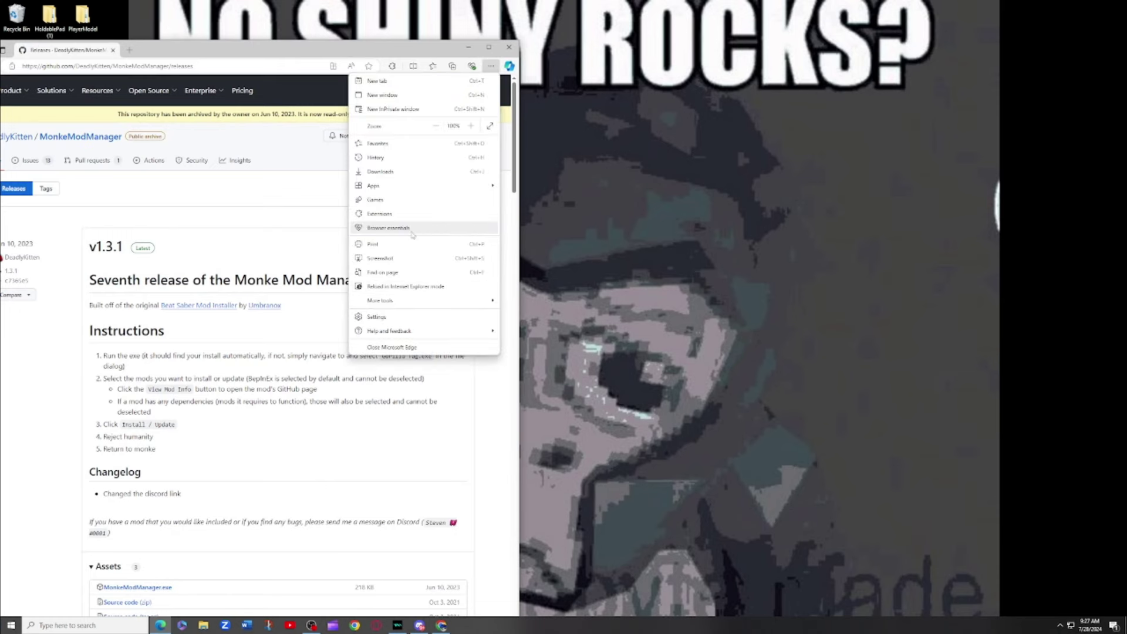
left_click(364, 171)
left_click_drag(340, 107, 971, 70)
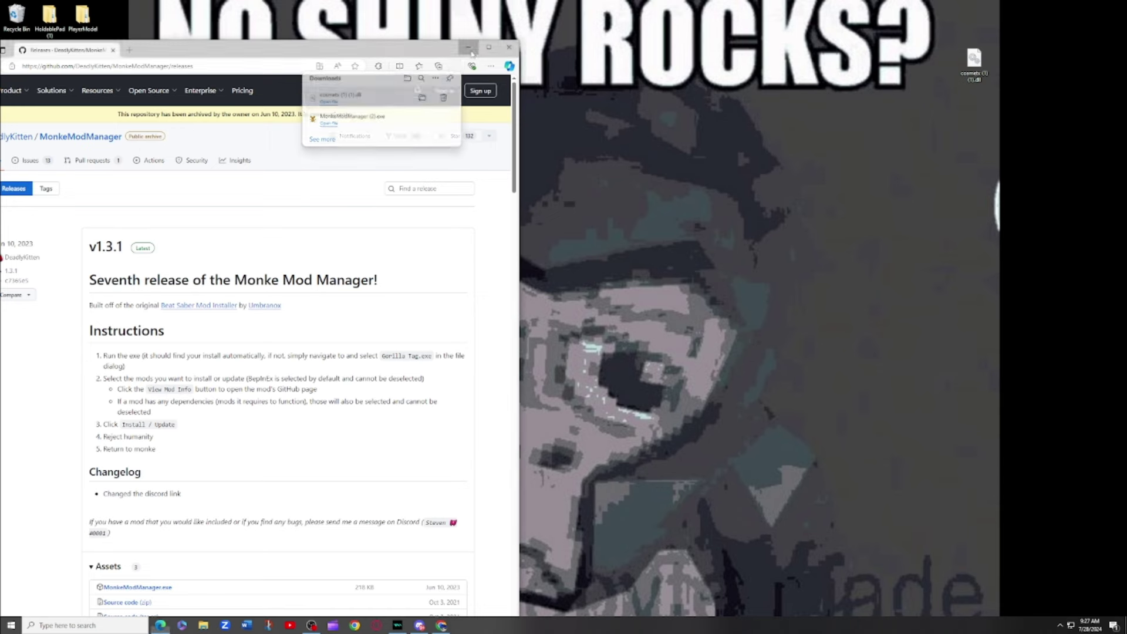
left_click(468, 47)
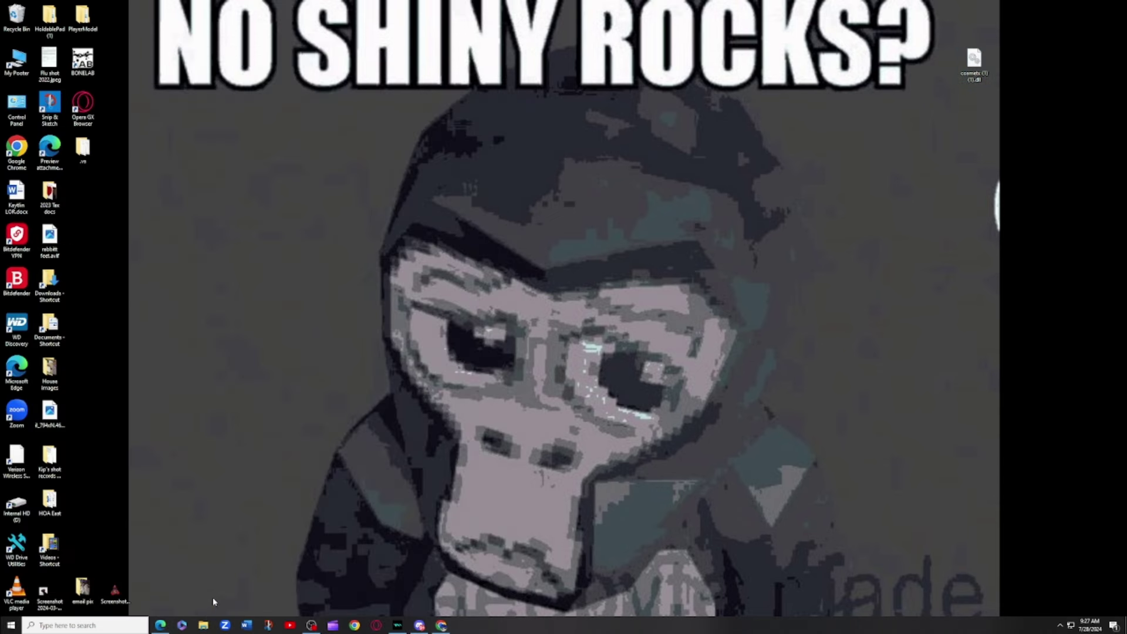
key("super+e")
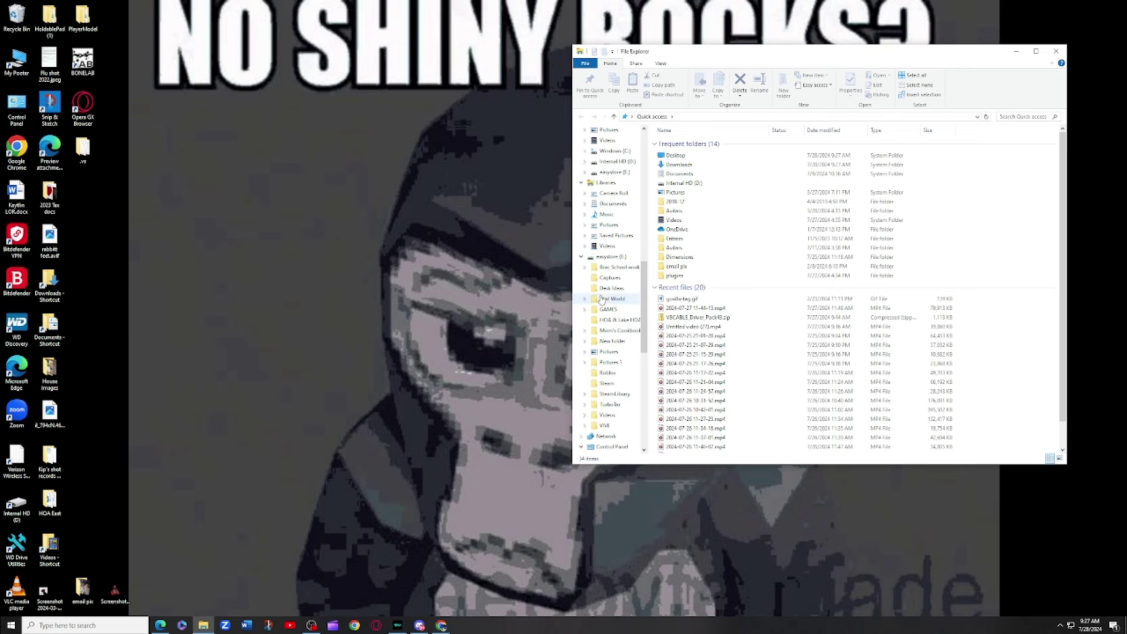
scroll(596, 267, "up", 10)
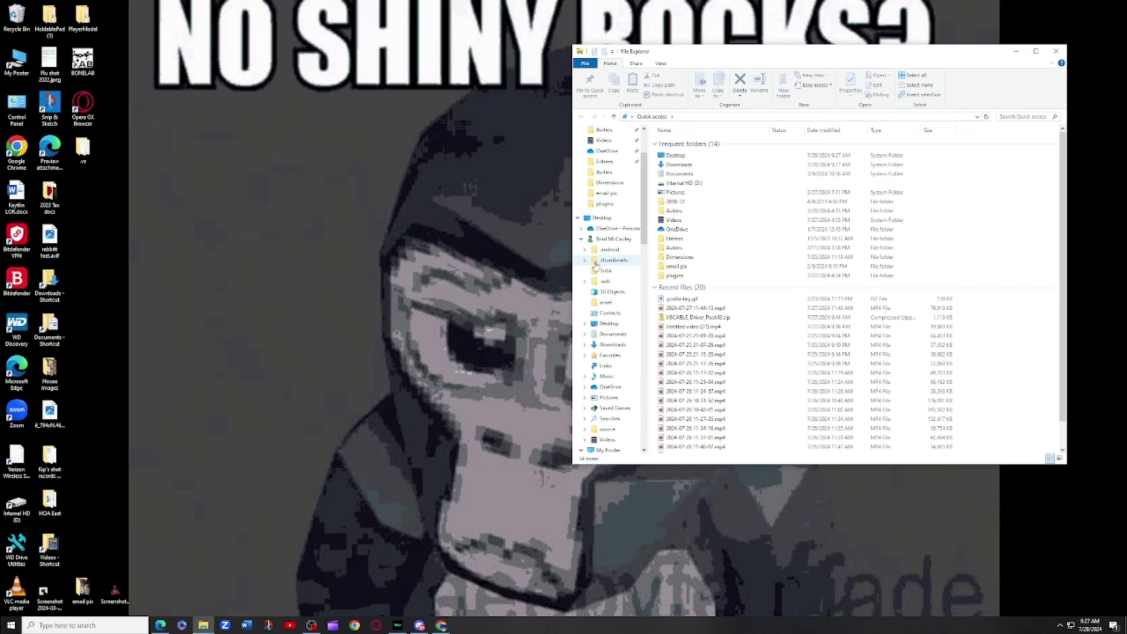
left_click(1016, 51)
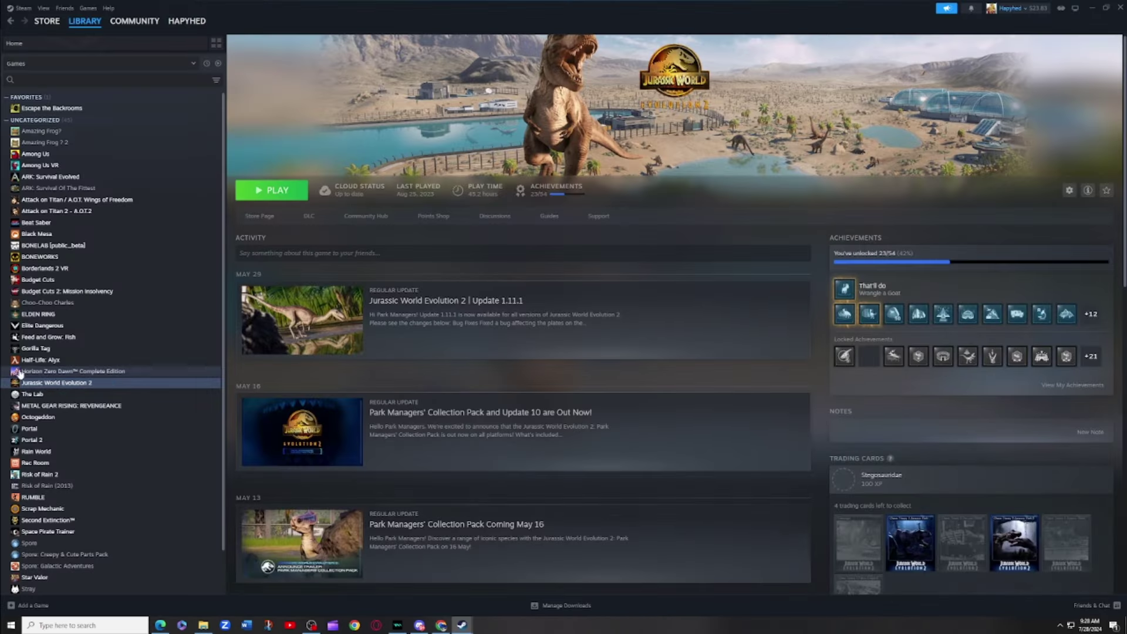
Open Gorilla Tag's Steam library page, cancelling the launch that starts.
left_click(24, 371)
double_click(23, 348)
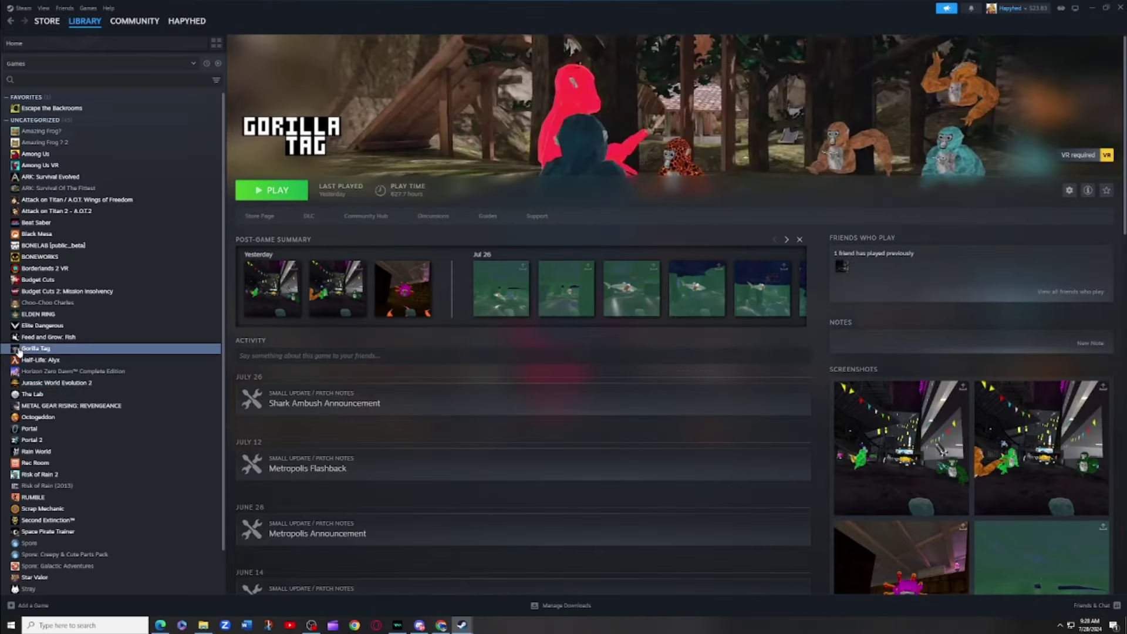
left_click(637, 388)
Reach Gorilla Tag's gear options menu, closing the Properties window opened along the way.
left_click(1069, 191)
left_click(1047, 195)
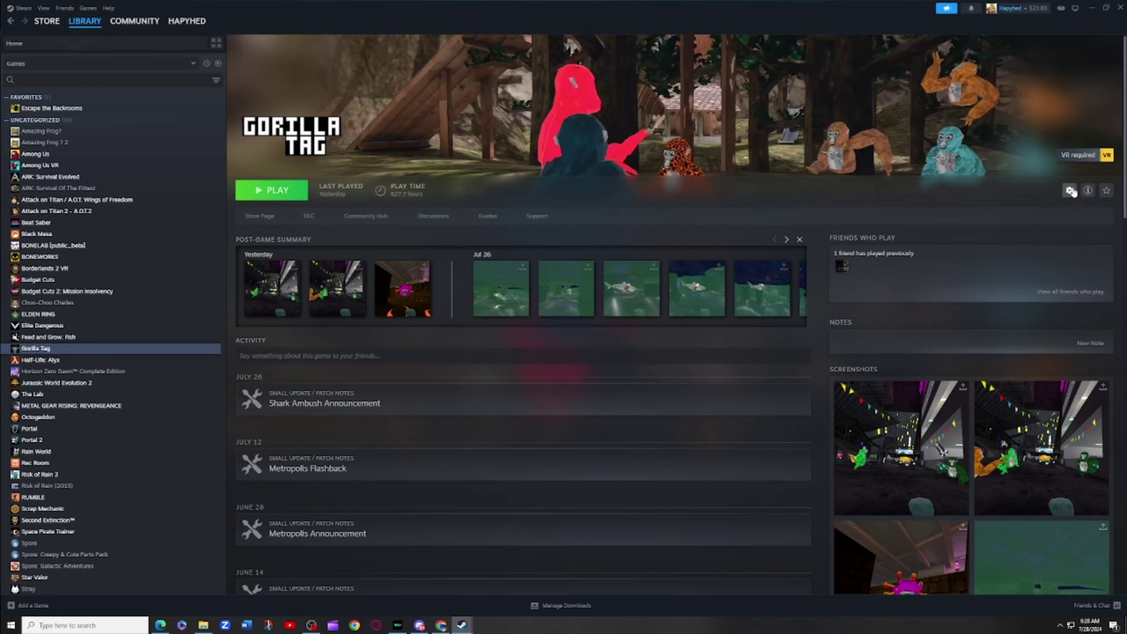
left_click(1070, 191)
left_click(1086, 257)
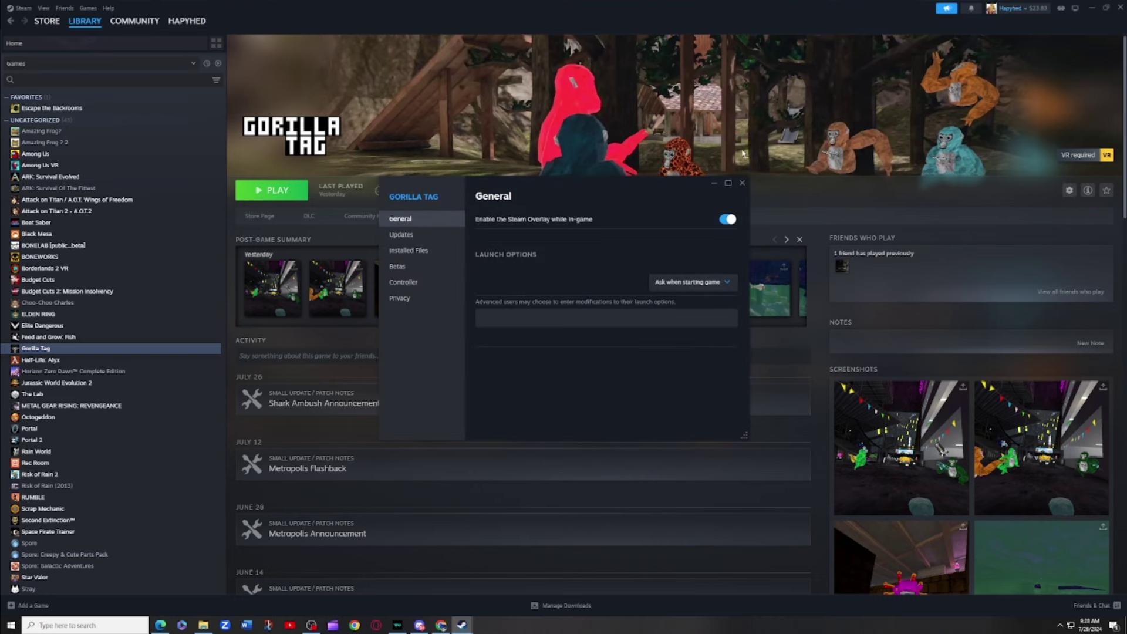
left_click(743, 184)
left_click(1069, 191)
mouse_move(1084, 237)
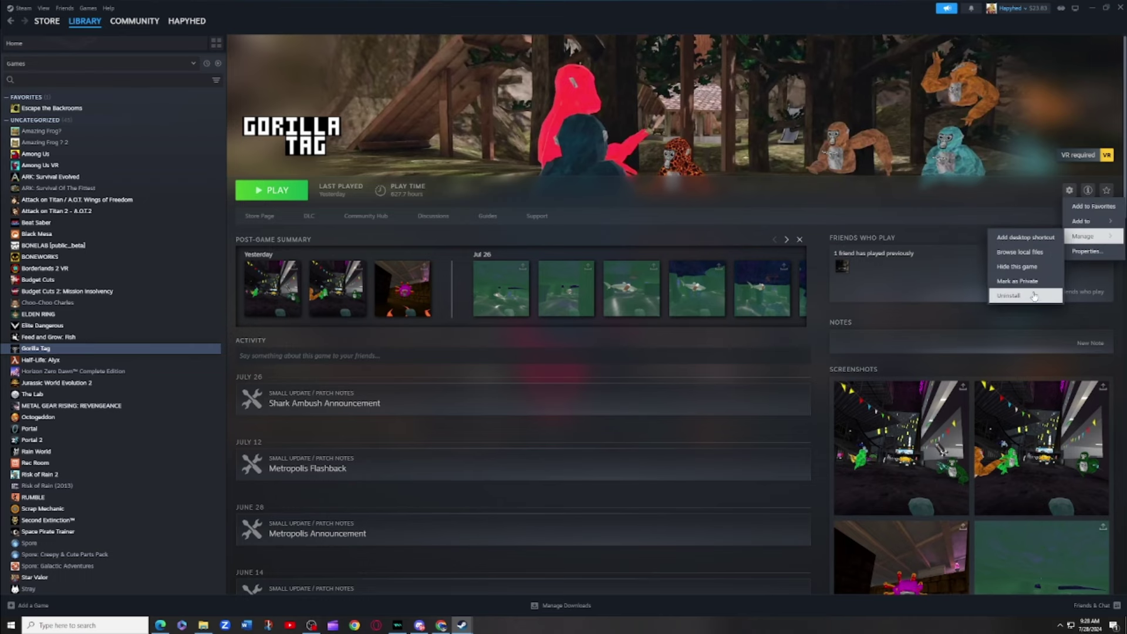
Open Gorilla Tag's local files, minimize Steam, and go into BepInEx > plugins.
left_click(999, 253)
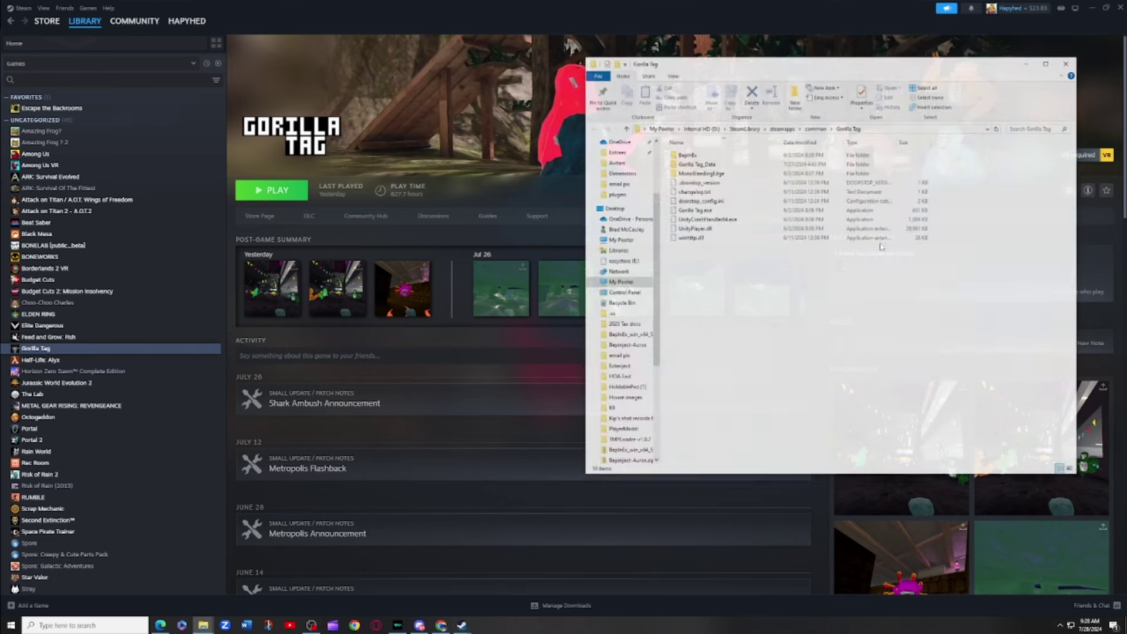
left_click(1105, 8)
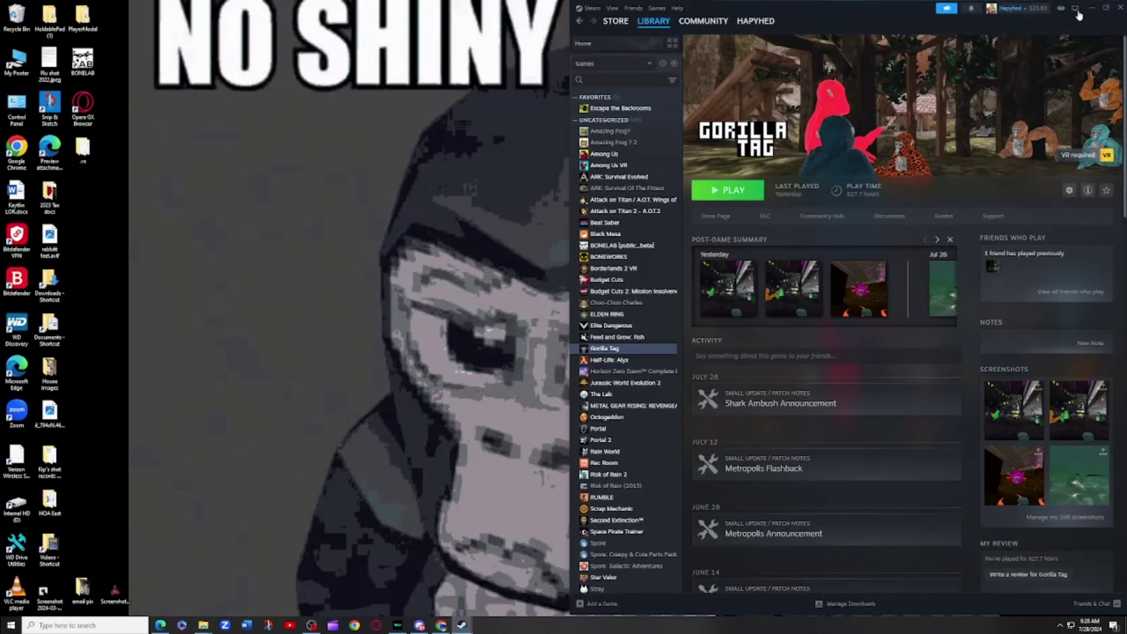
left_click(1094, 7)
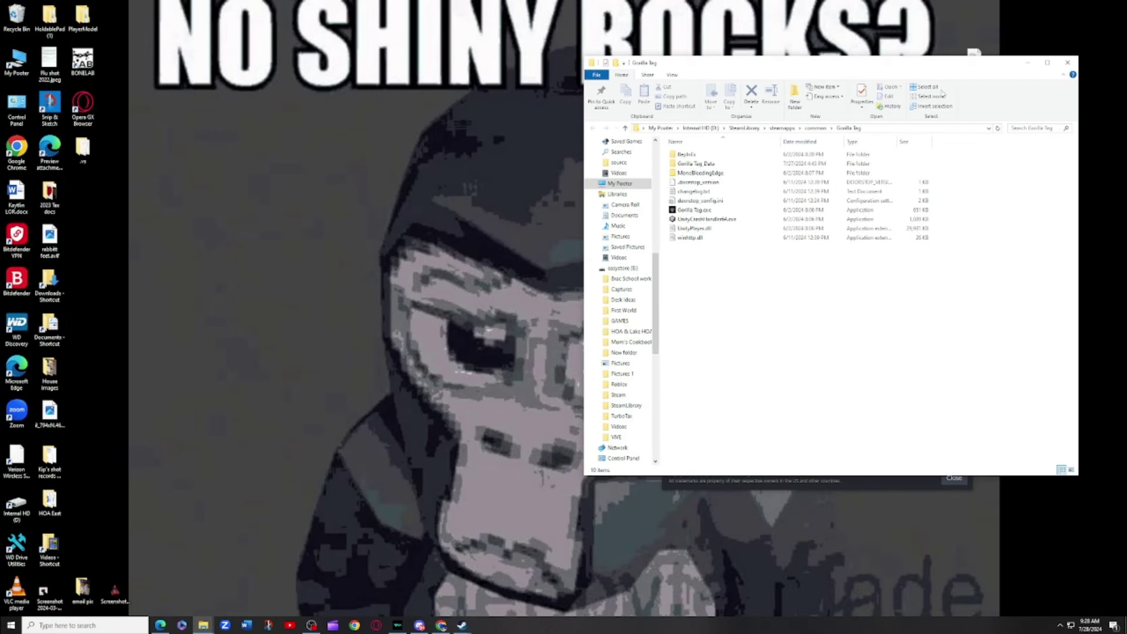
double_click(673, 155)
double_click(671, 201)
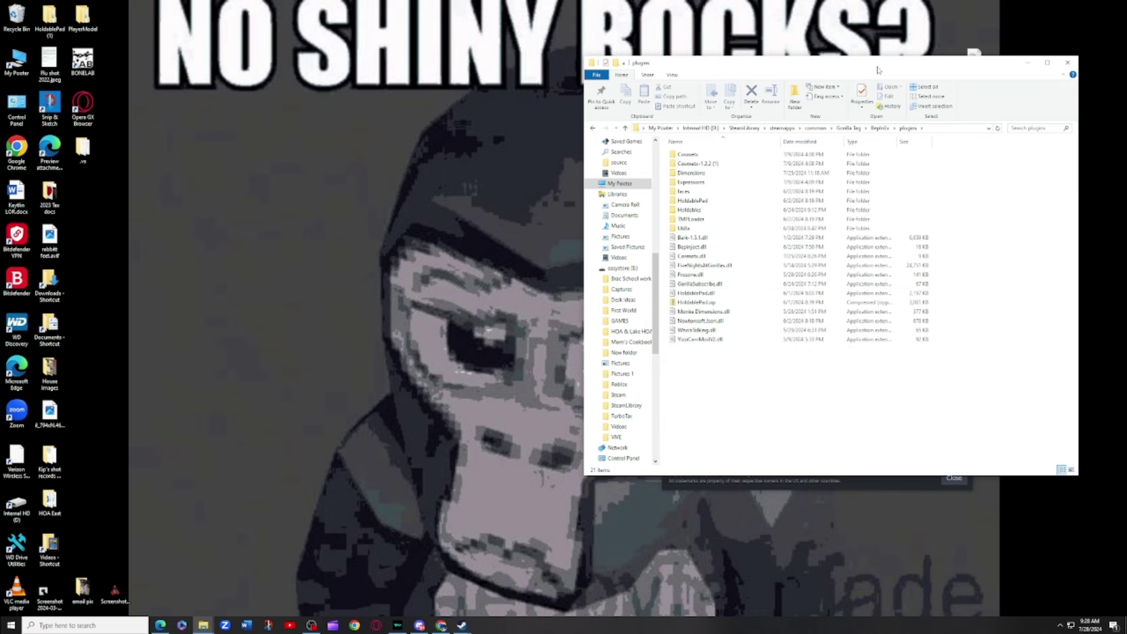
Drag the desktop cosmetx DLL into plugins and delete the duplicate, leaving one Cosmetx.dll.
left_click_drag(877, 70, 672, 36)
left_click_drag(972, 71, 503, 372)
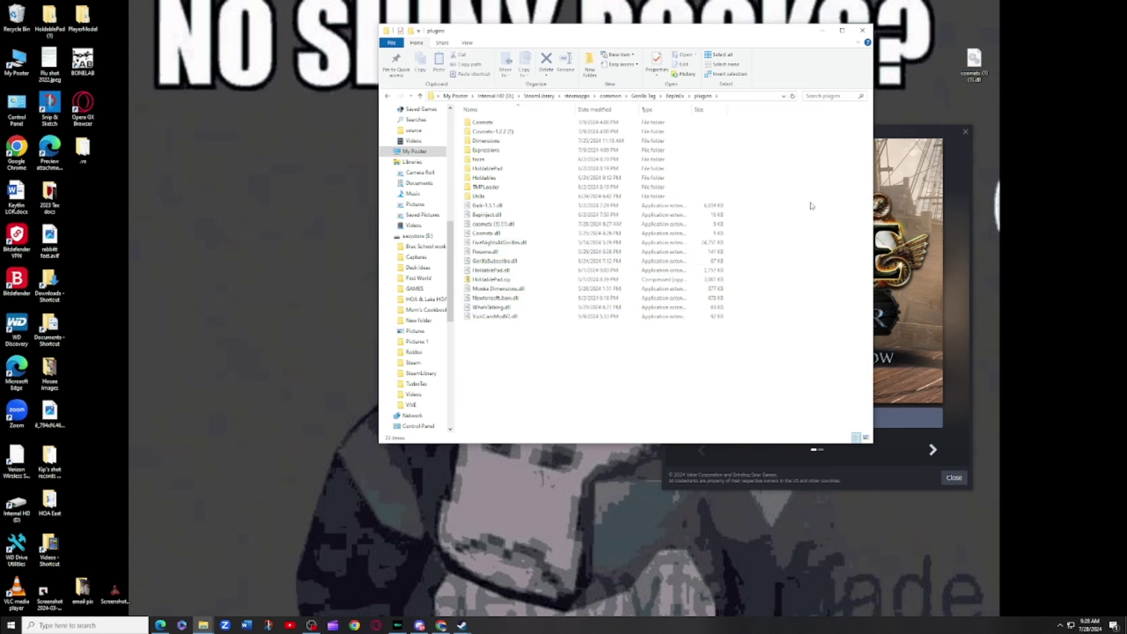
right_click(508, 224)
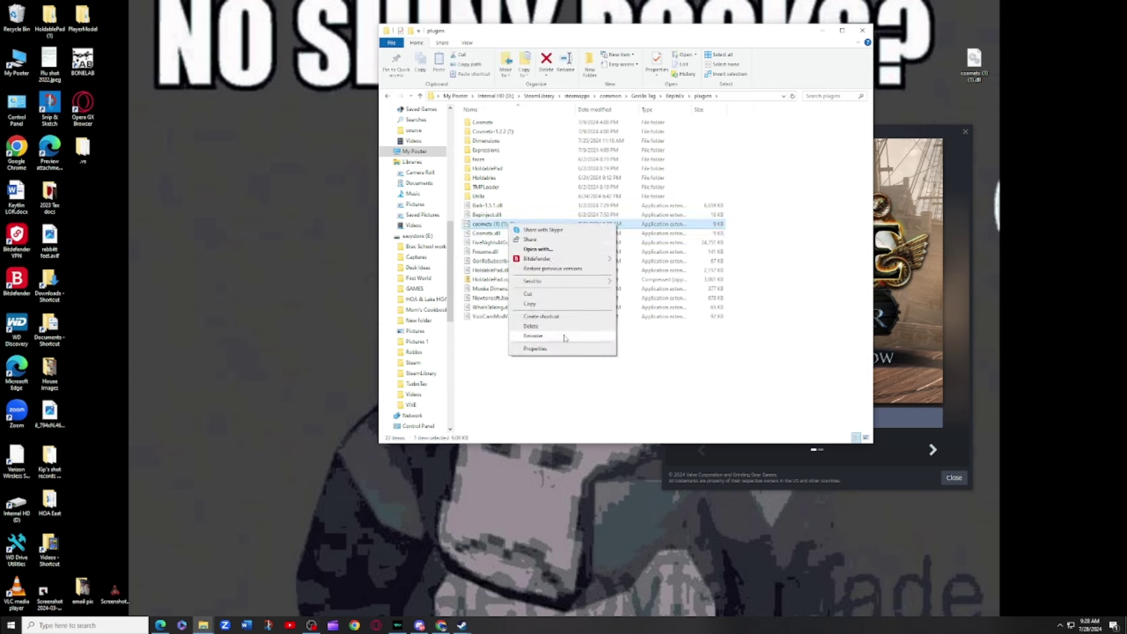
left_click(531, 326)
left_click(594, 345)
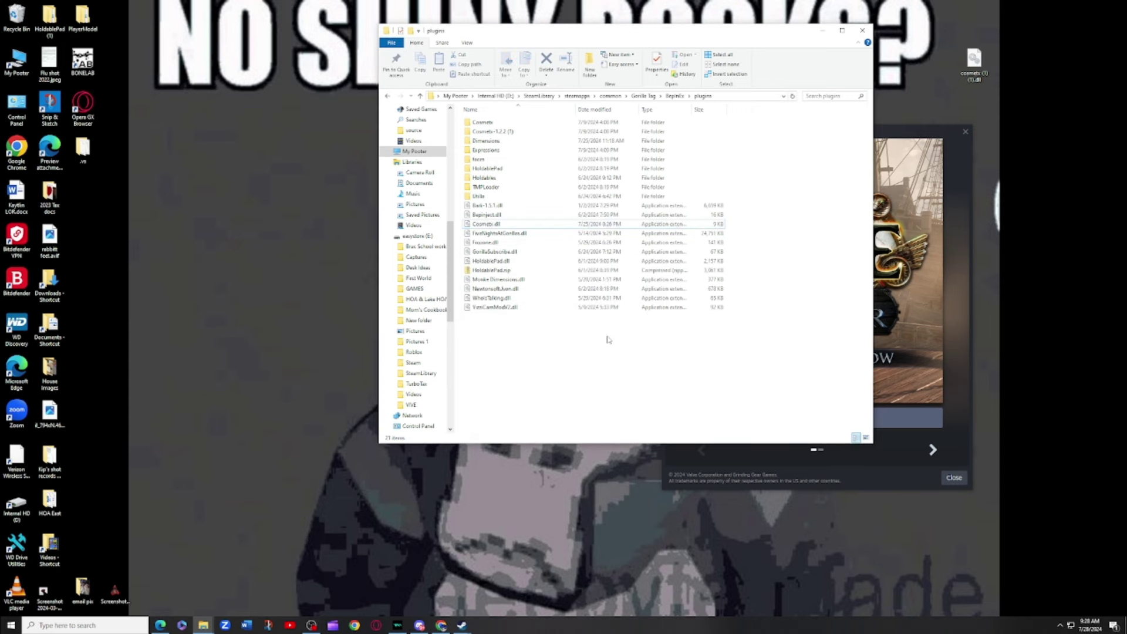